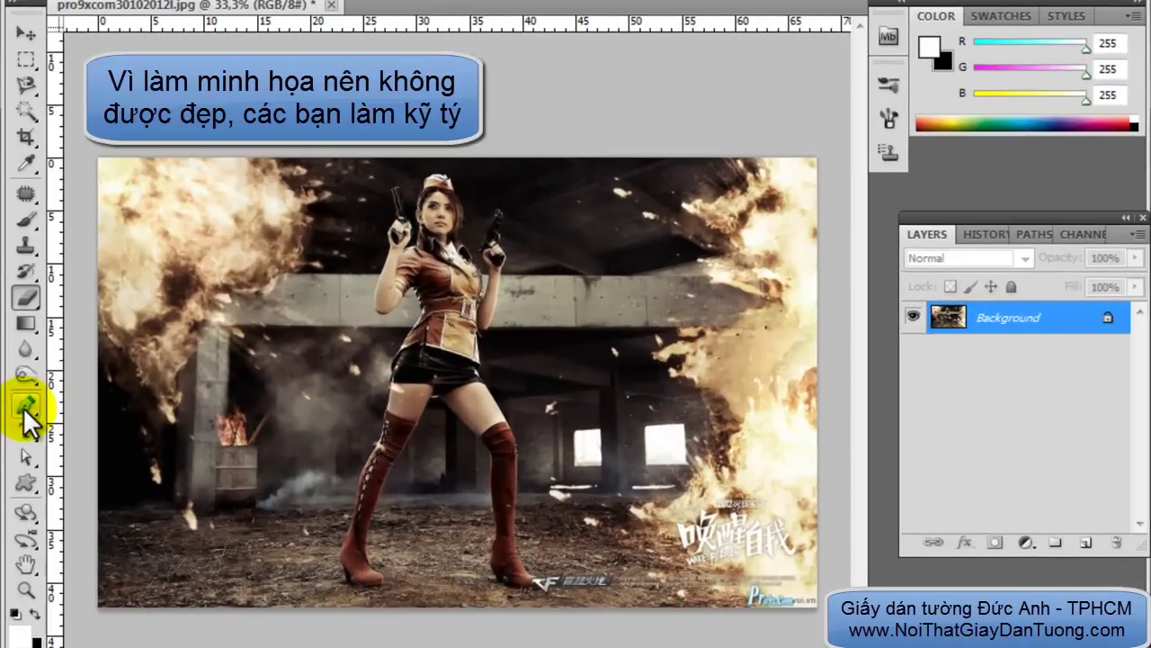
Select the Pen tool to start drawing vector paths
click(24, 407)
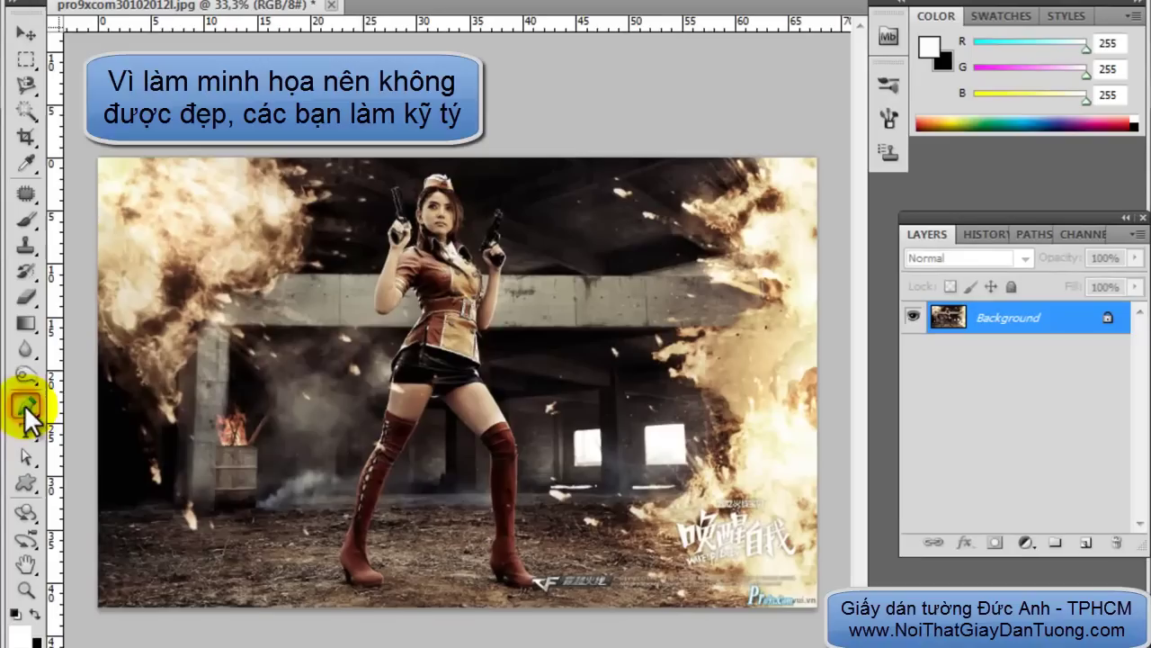
Add Layer 1 and start the spiral path above the cap, curving past her face and around her waist
click(1086, 543)
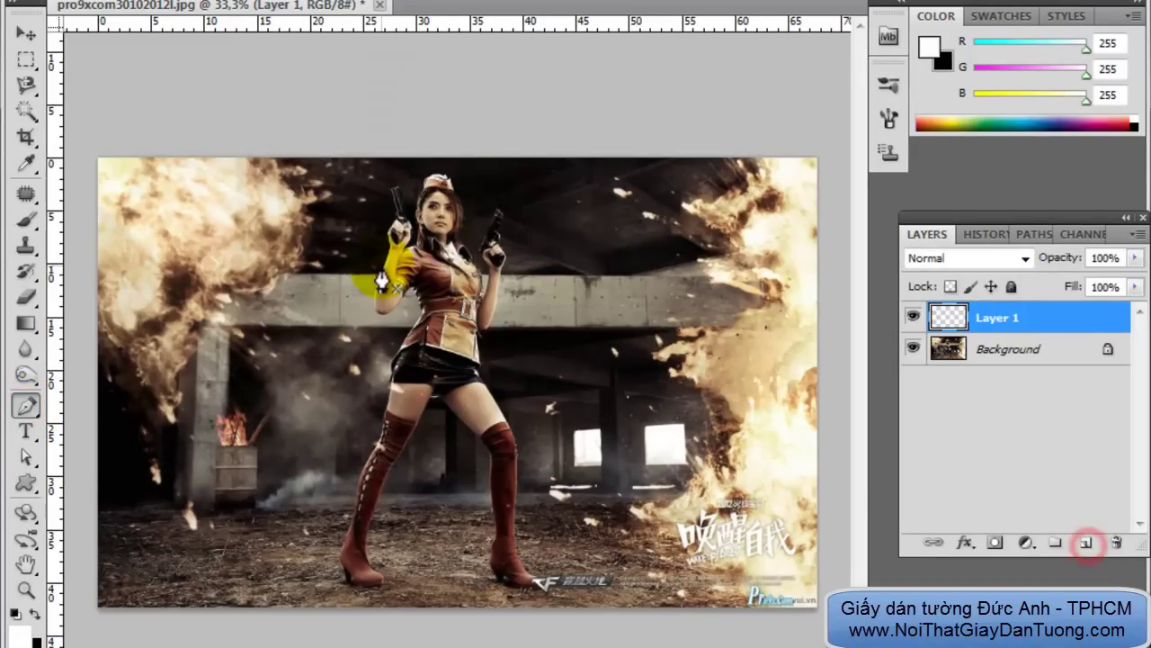
click(475, 163)
drag(437, 201, 530, 236)
drag(447, 264, 332, 279)
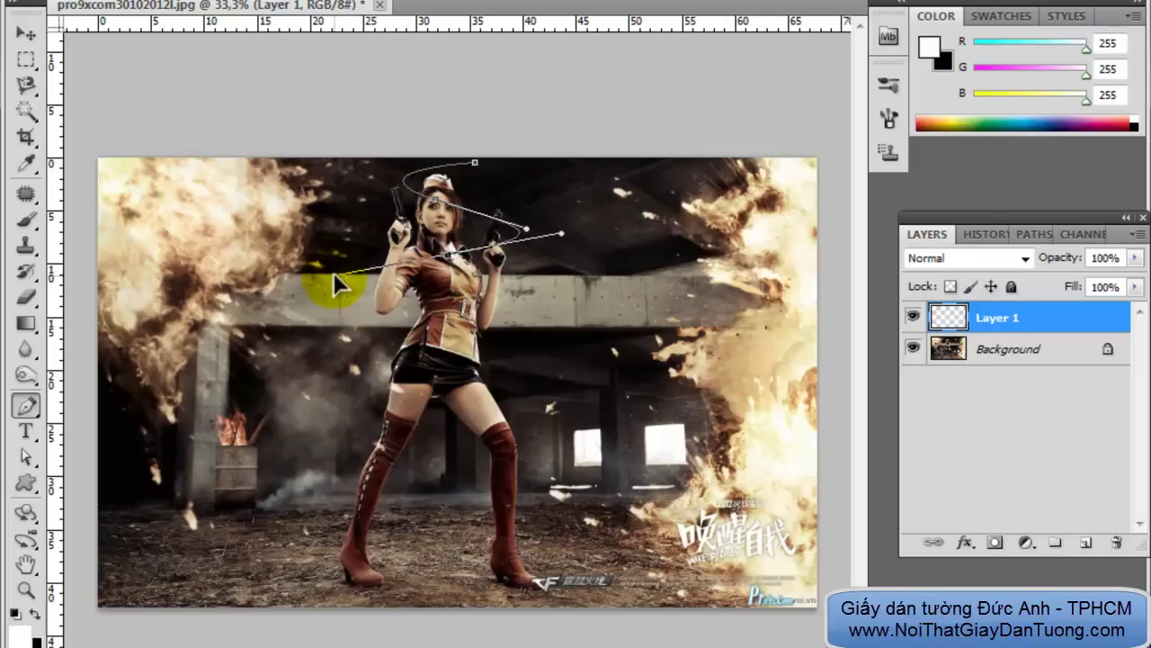
drag(460, 311, 625, 317)
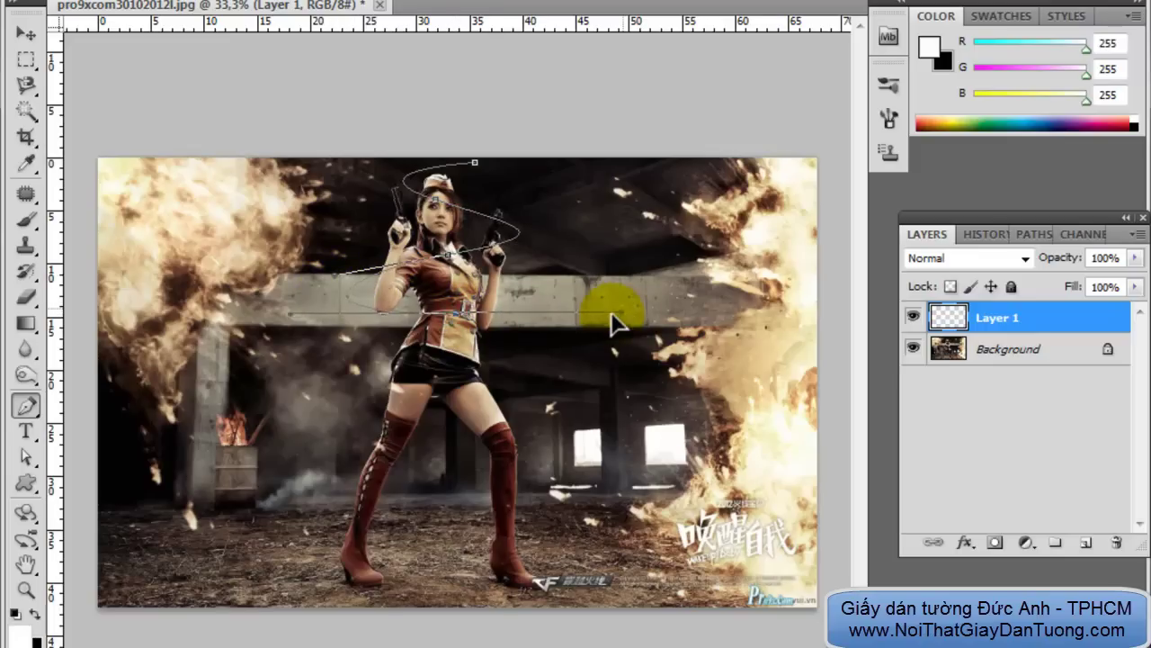
Continue the spiral over the skirt and legs down to the left boot, then view the whole image
click(447, 364)
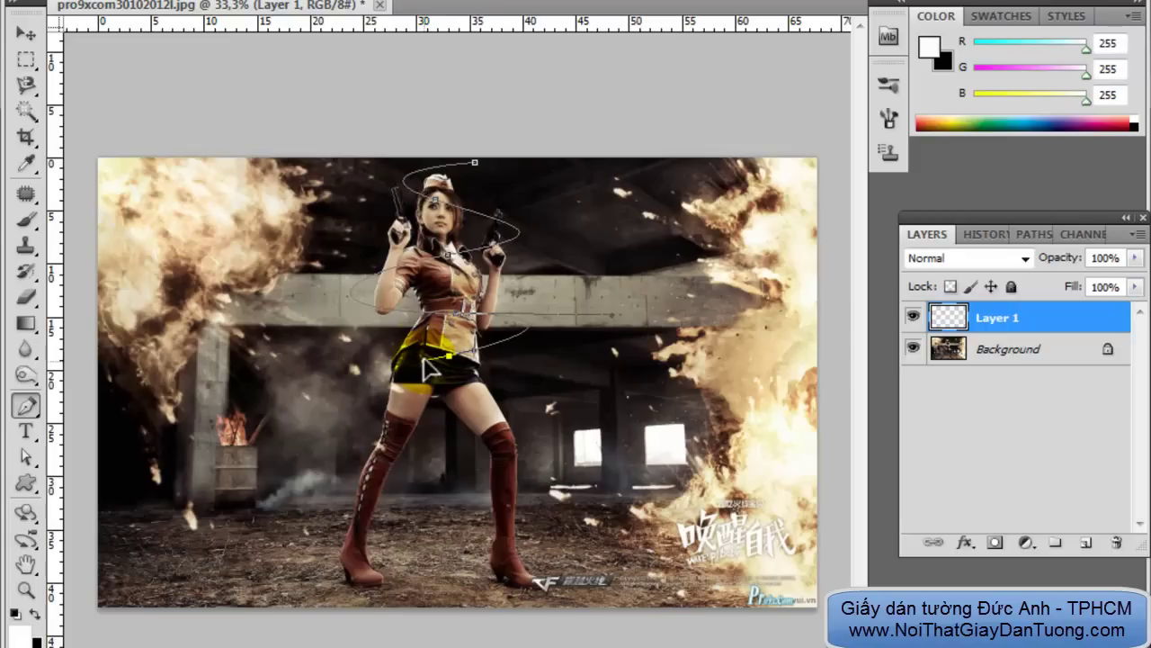
drag(410, 409, 517, 457)
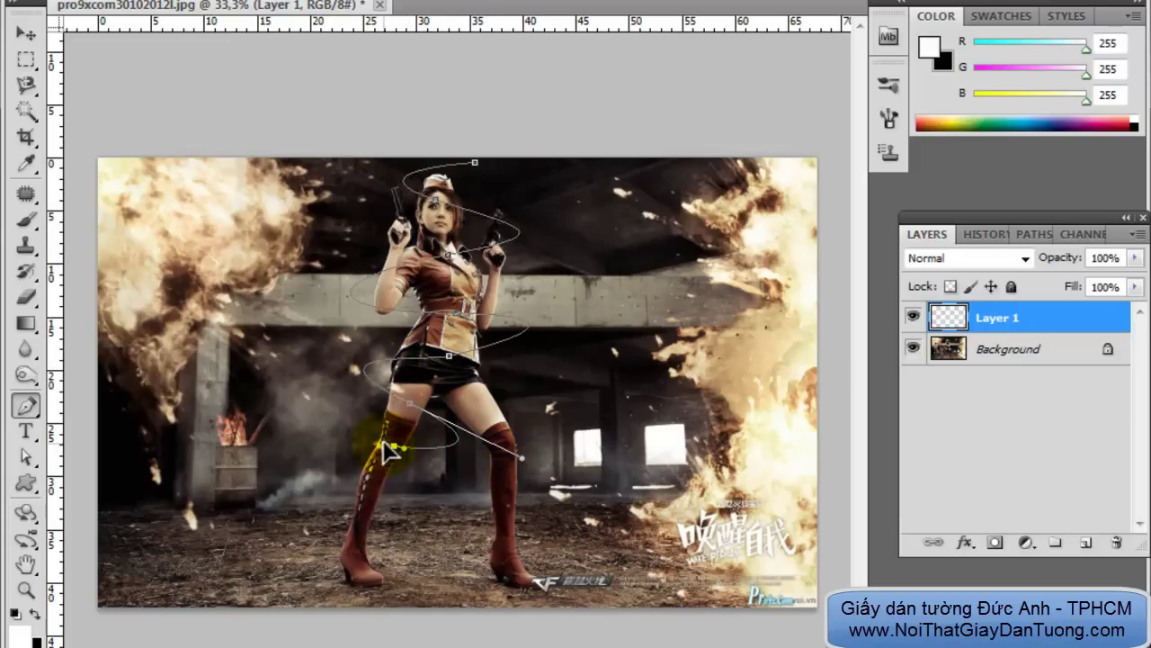
drag(417, 517, 419, 519)
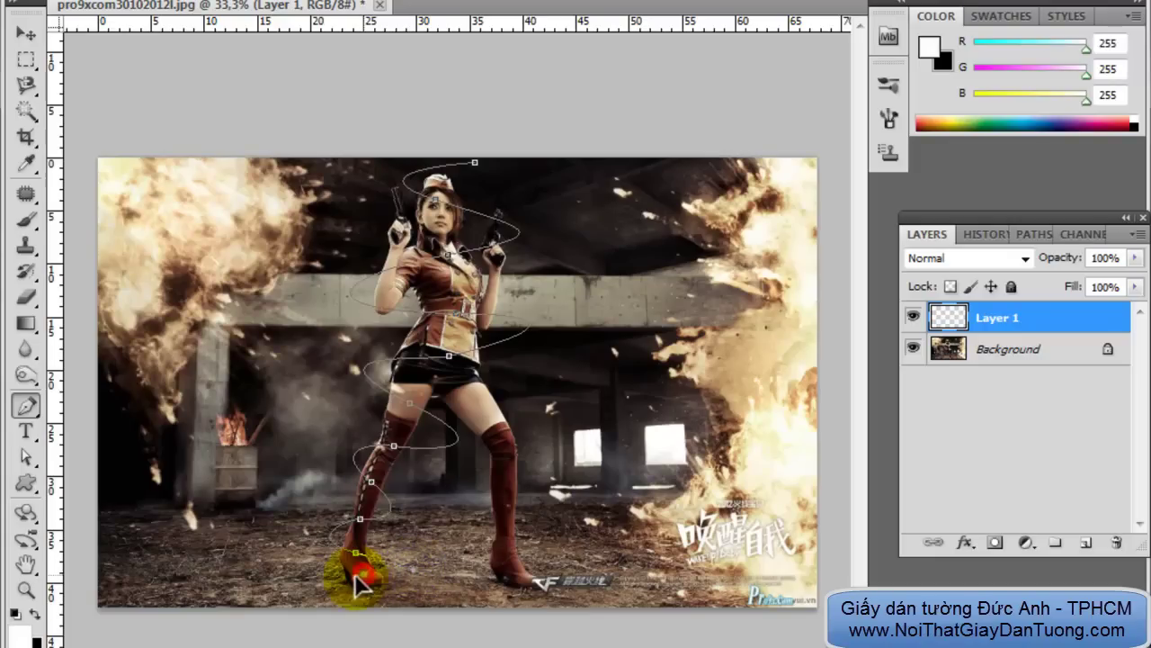
scroll(347, 581, up, 1)
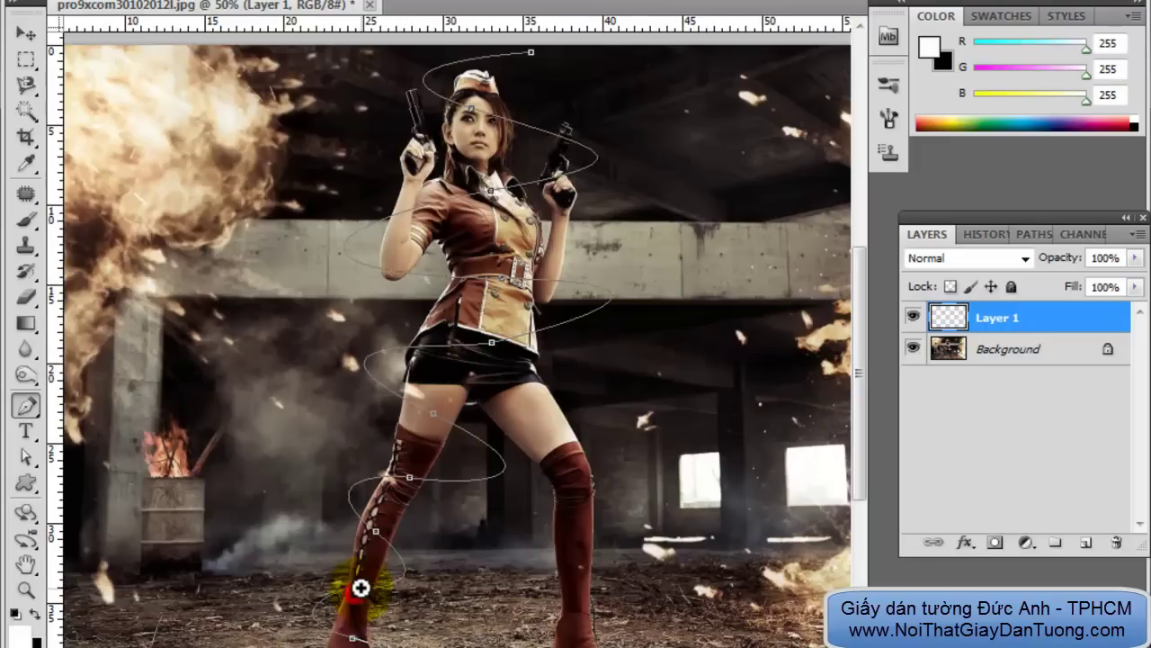
scroll(360, 586, up, 1)
drag(396, 639, 396, 576)
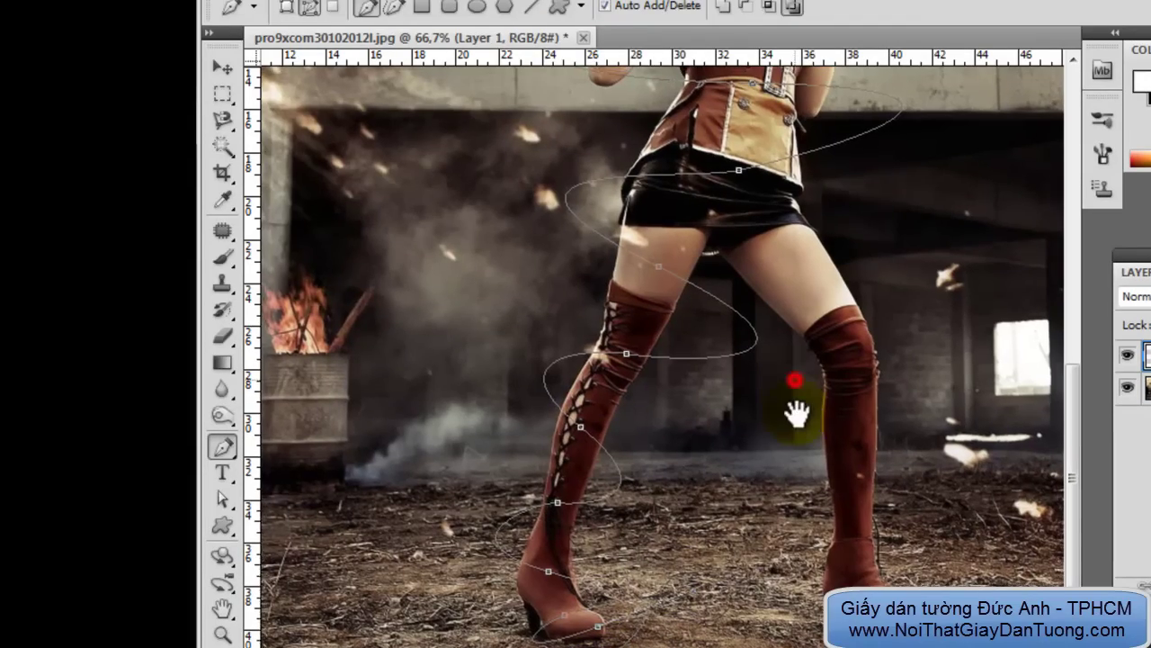
drag(797, 411, 776, 438)
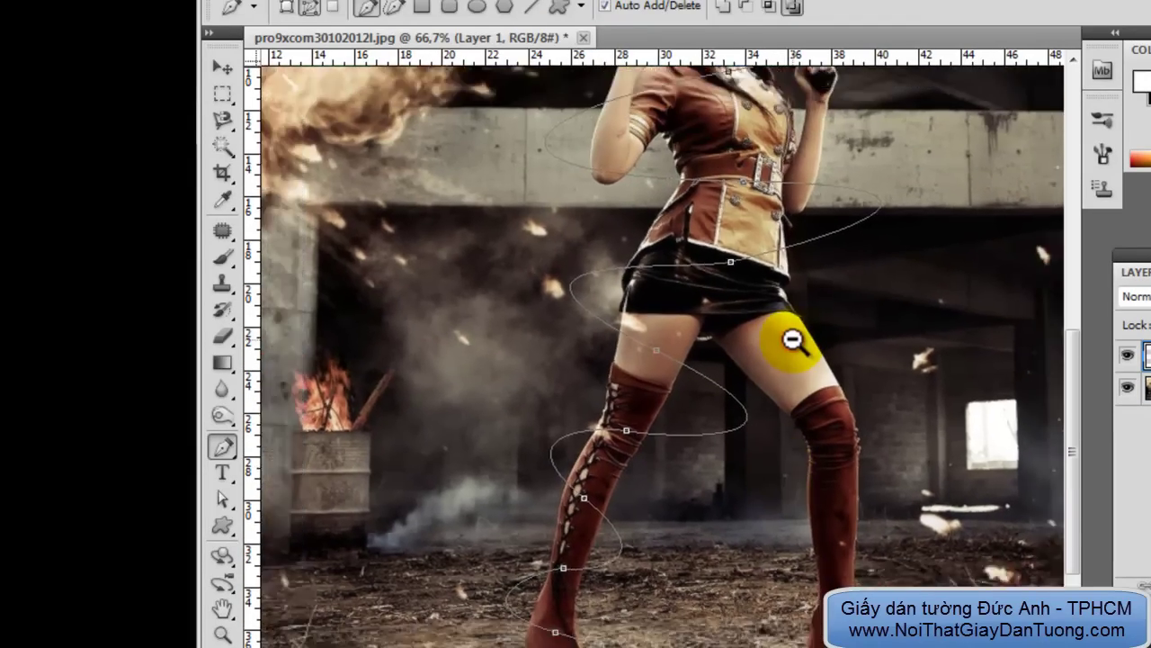
click(792, 339)
click(793, 339)
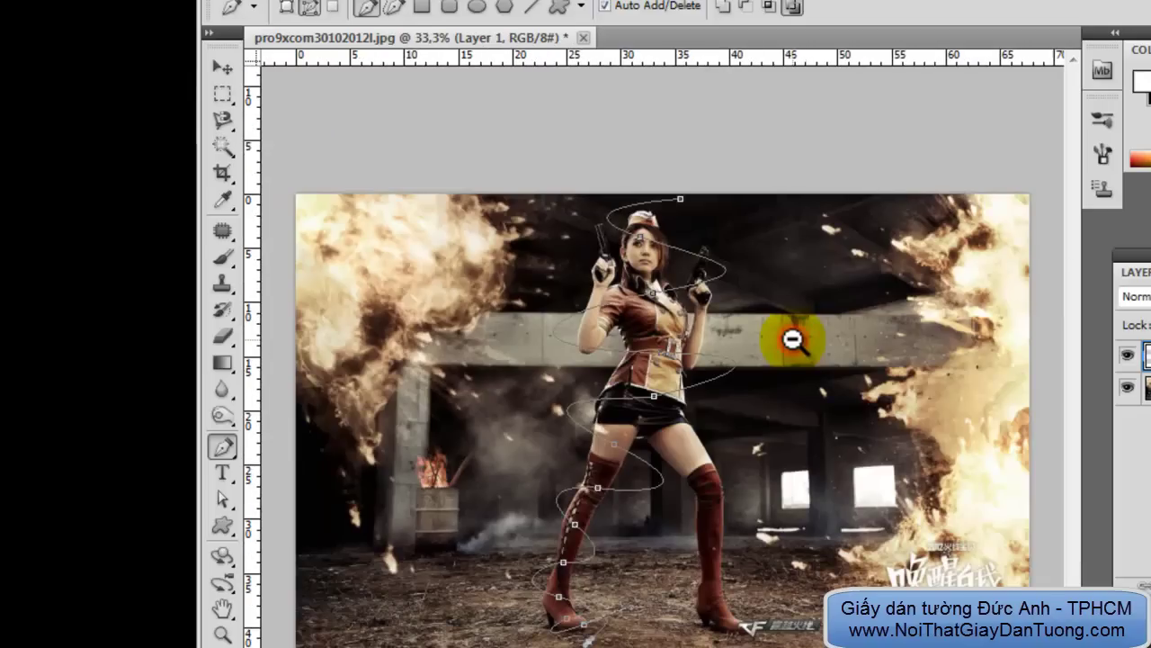
Pick the round-point bristle brush tip and set its size to 12 px
click(224, 255)
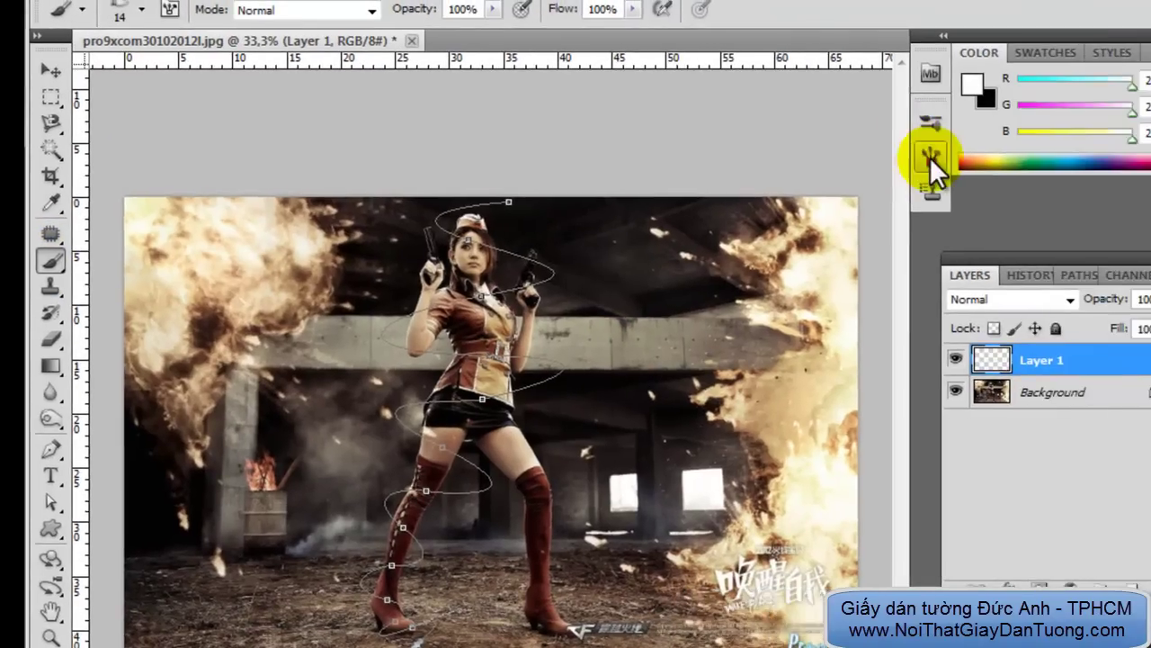
click(930, 157)
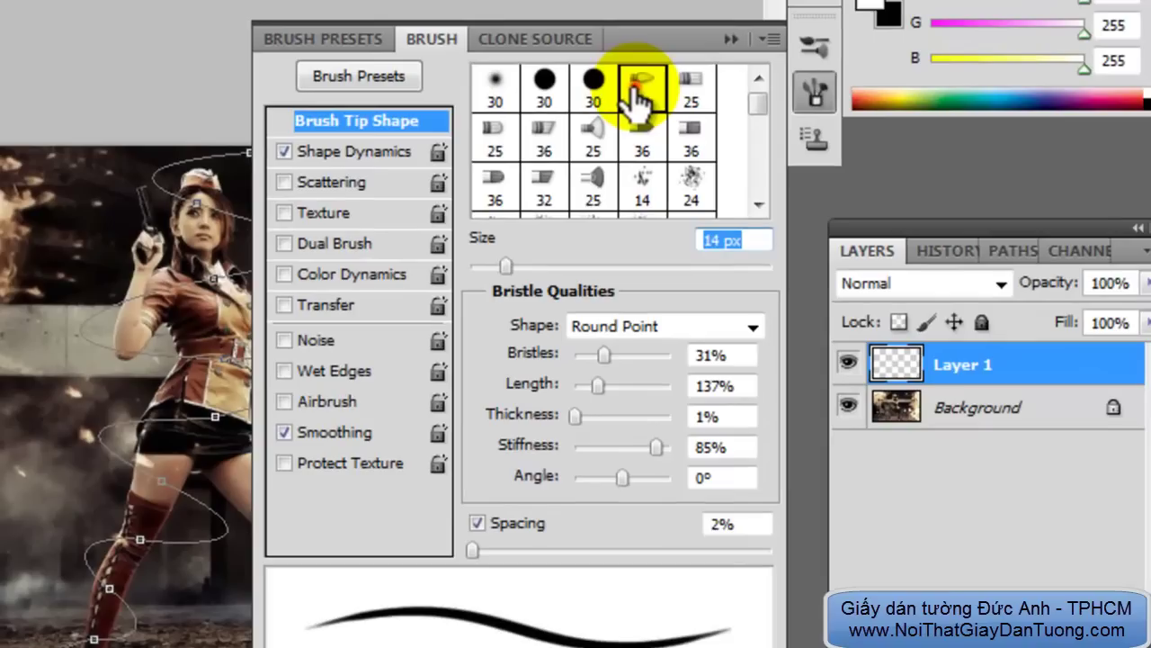
click(638, 94)
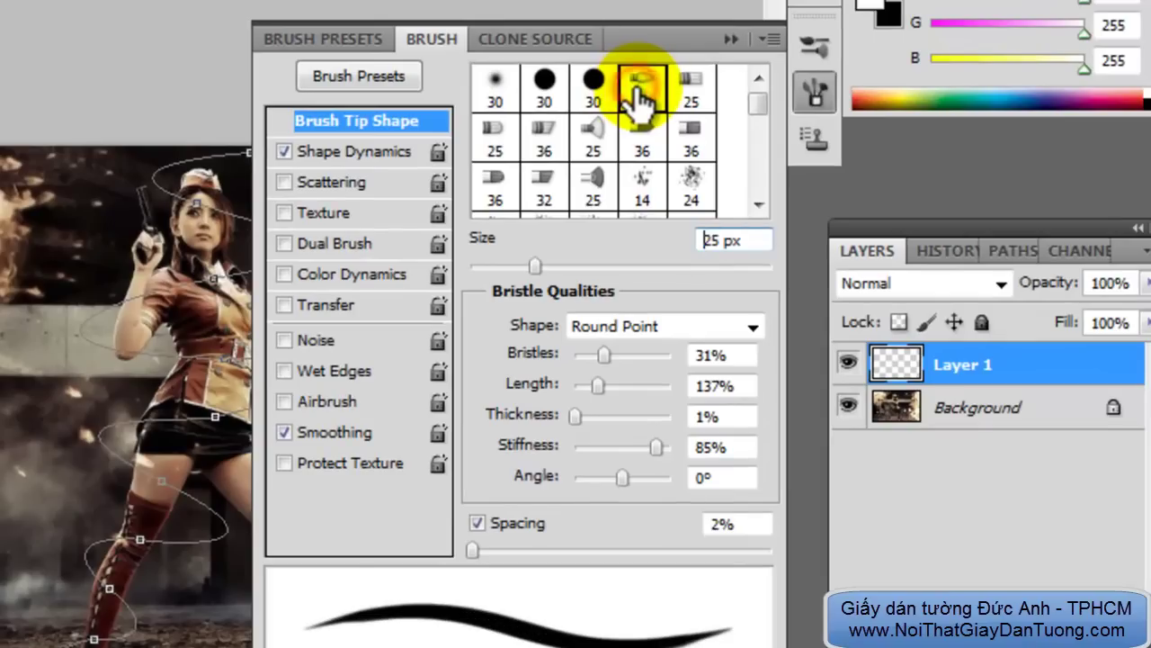
click(535, 266)
drag(533, 263, 501, 267)
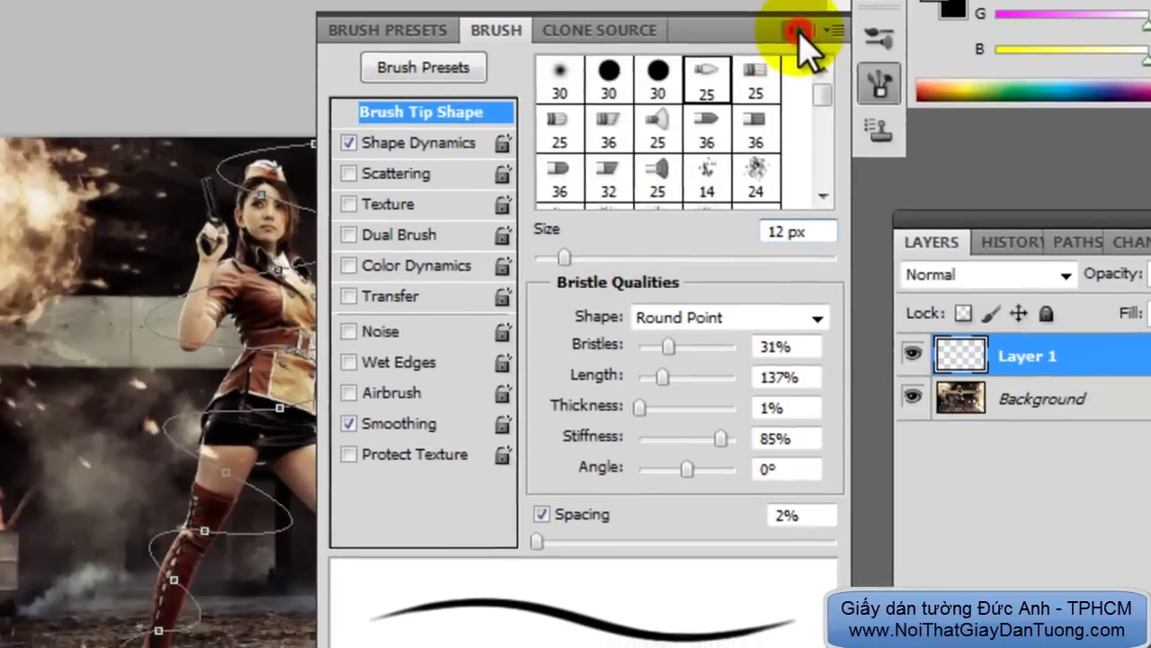
click(799, 33)
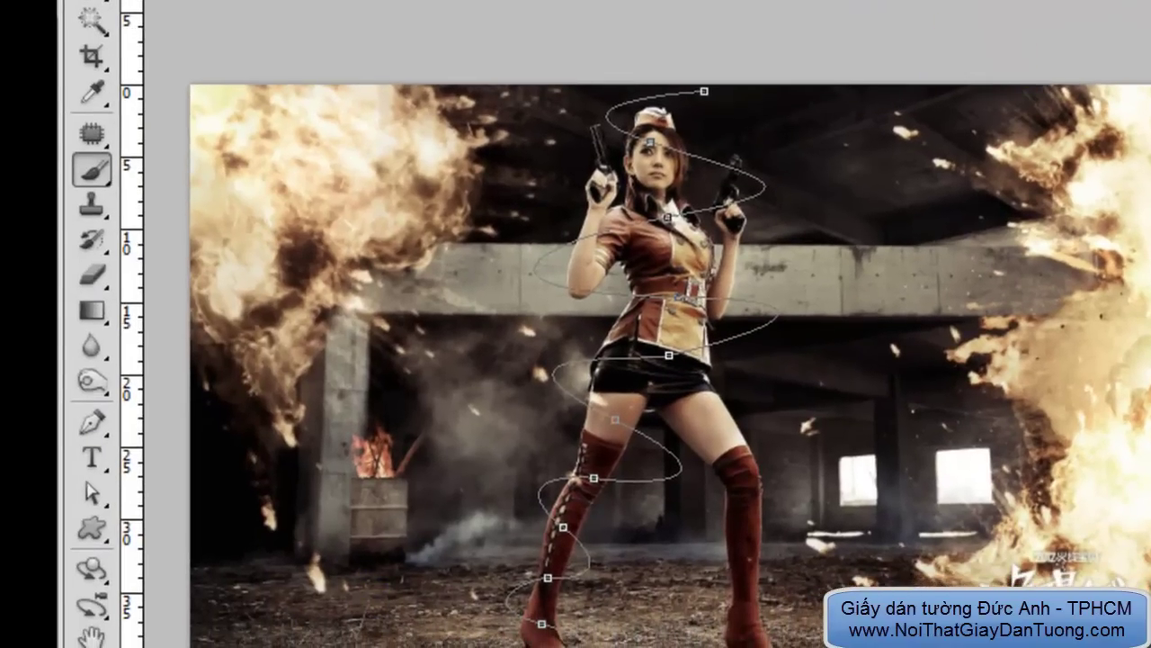
Stroke the spiral path with the white brush on Layer 1
click(94, 419)
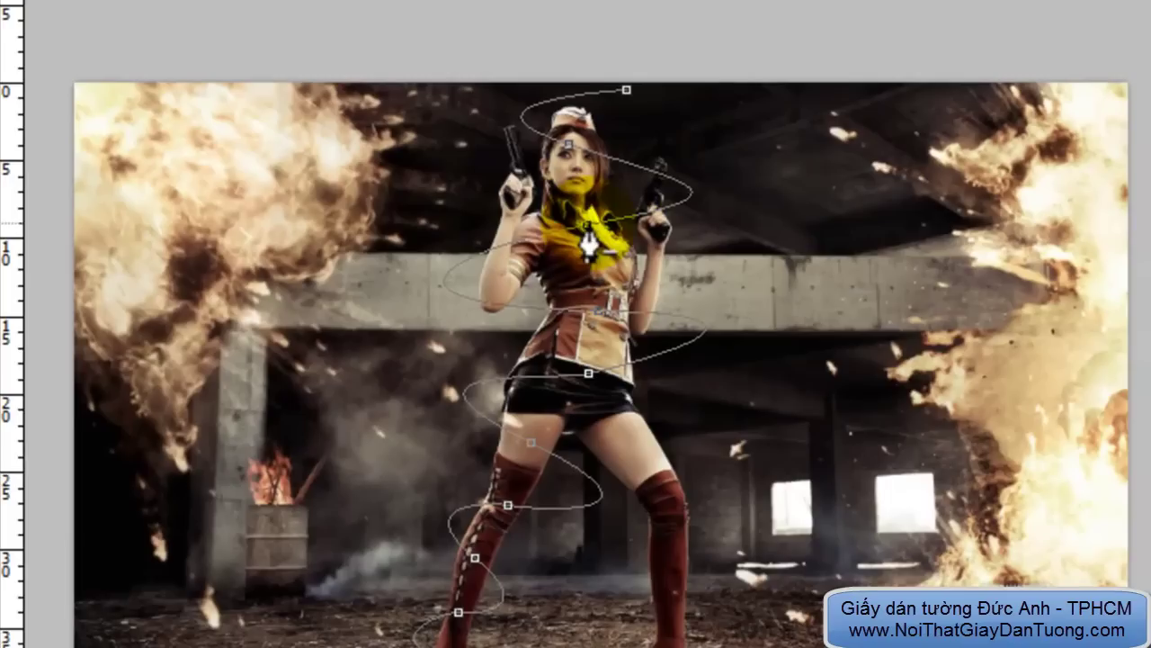
right_click(589, 233)
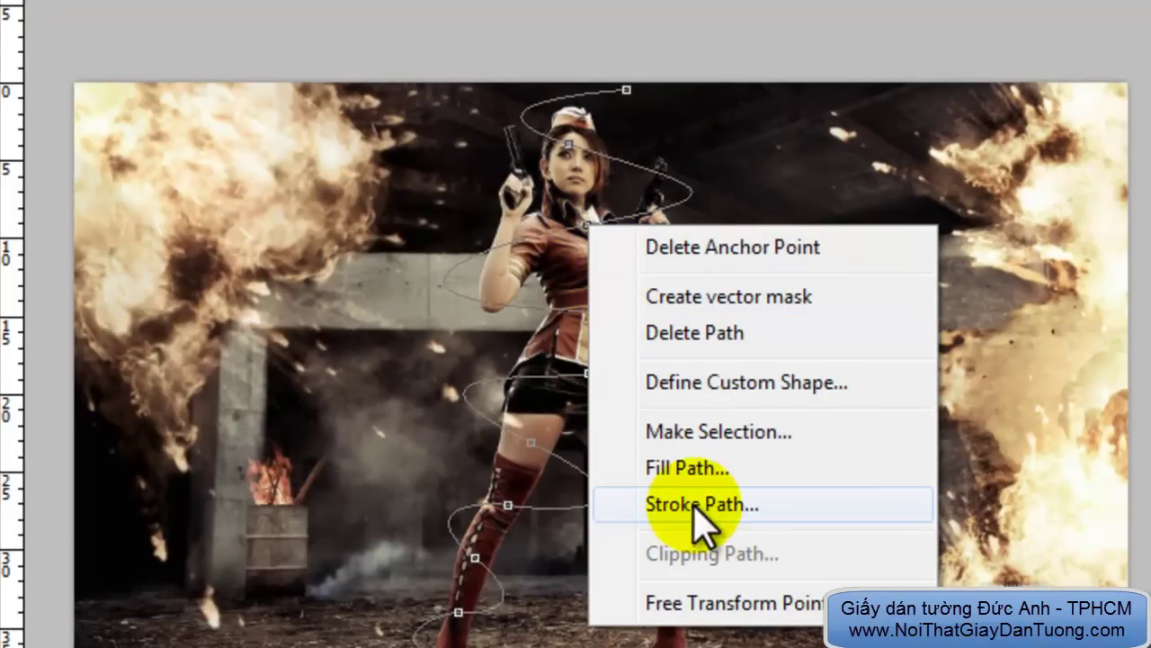
click(695, 509)
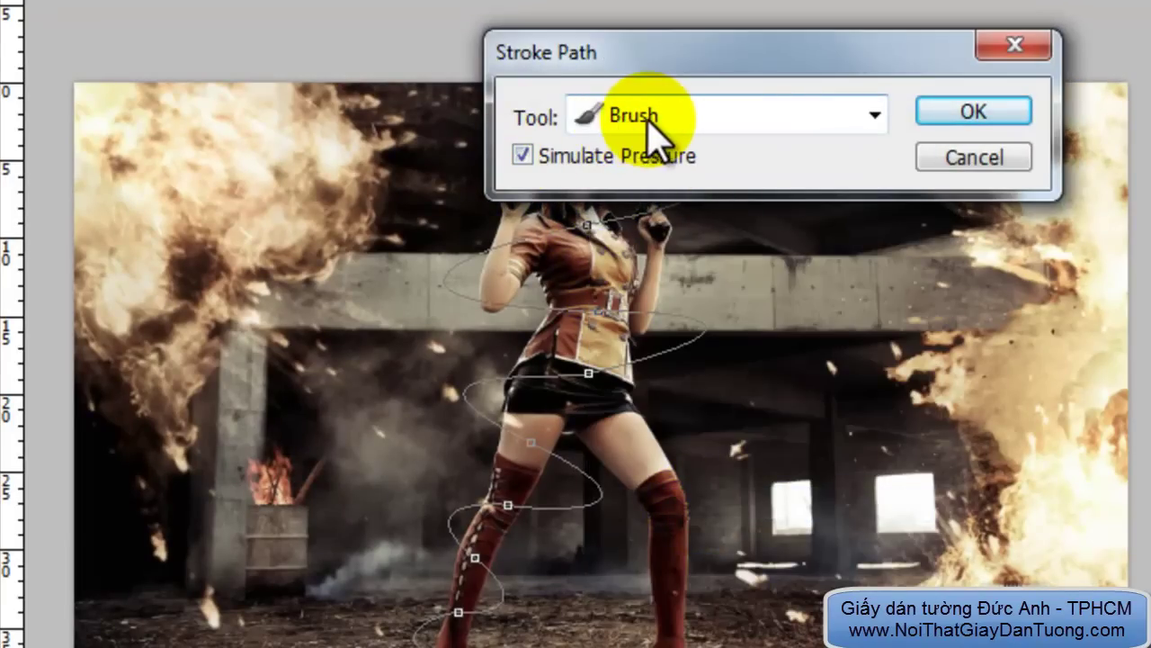
click(964, 115)
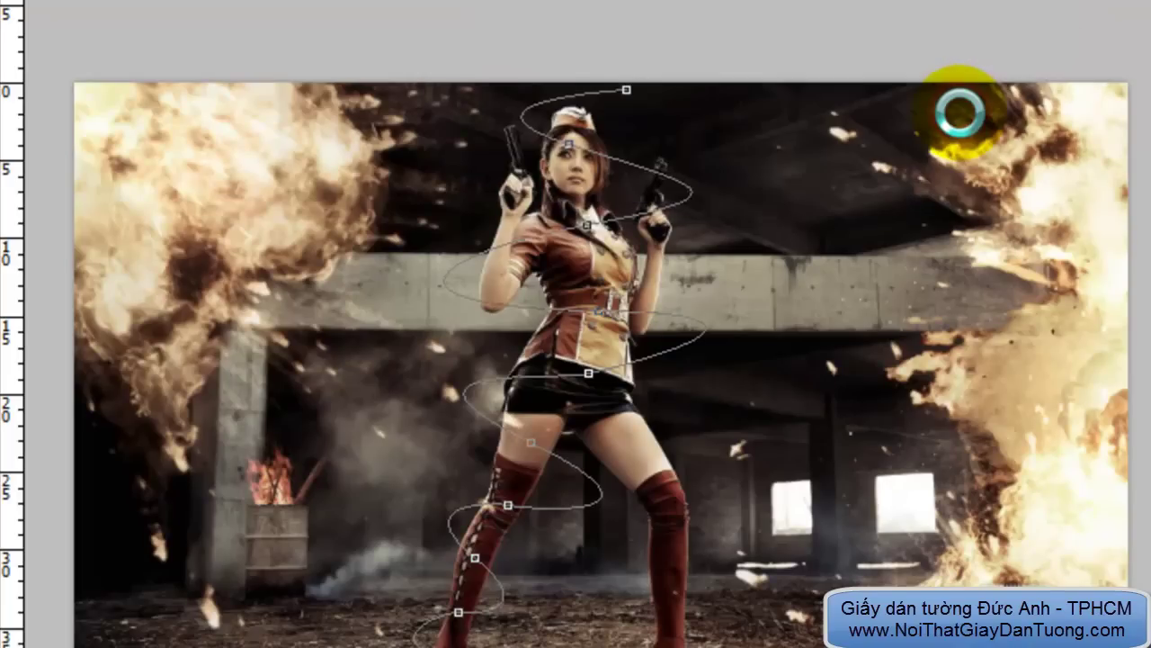
Delete the spiral path outline and add another empty layer
right_click(597, 322)
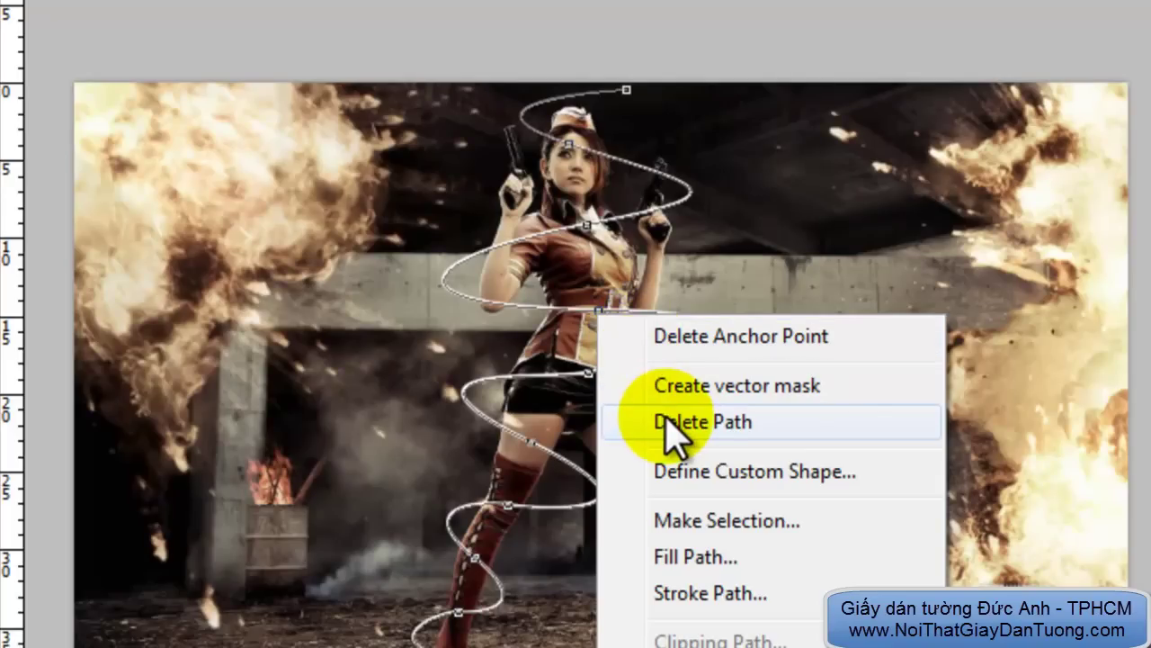
click(670, 425)
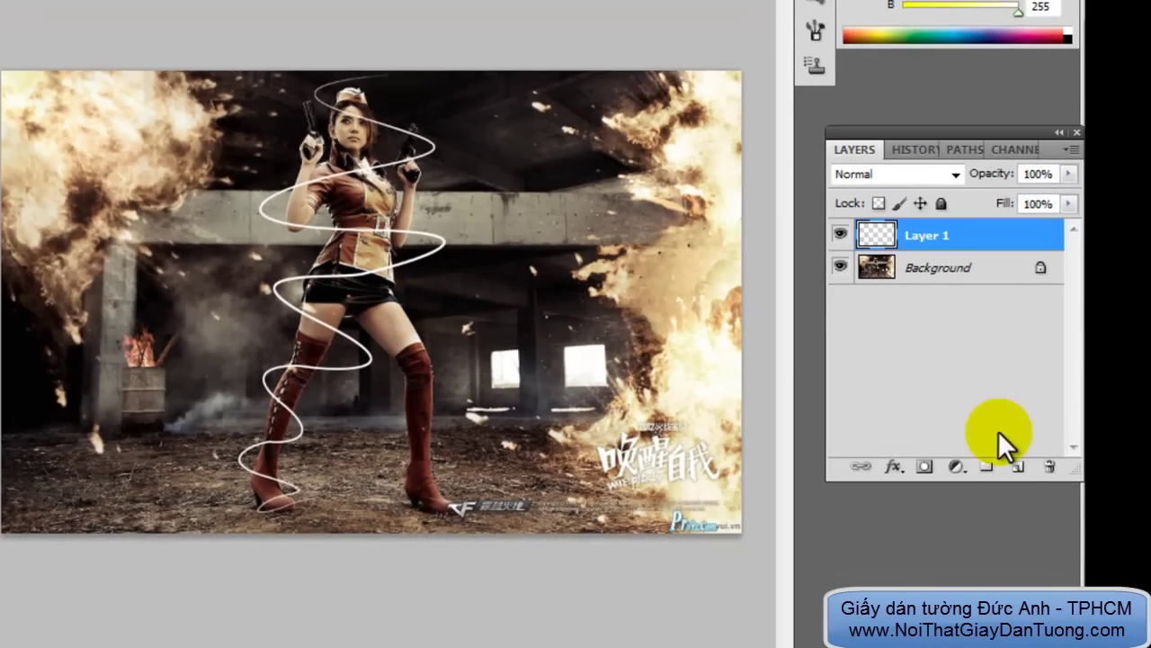
click(1018, 468)
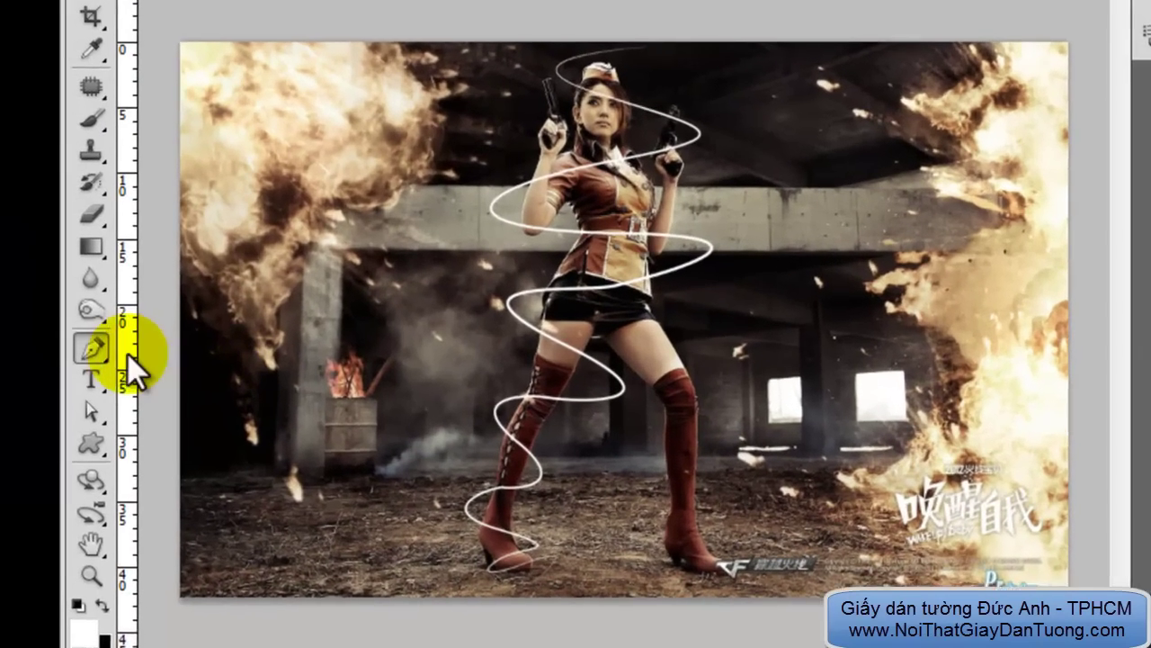
Zoom in on the legs and start the second path at the waist, curving down the thigh
click(120, 352)
ctrl+click(715, 445)
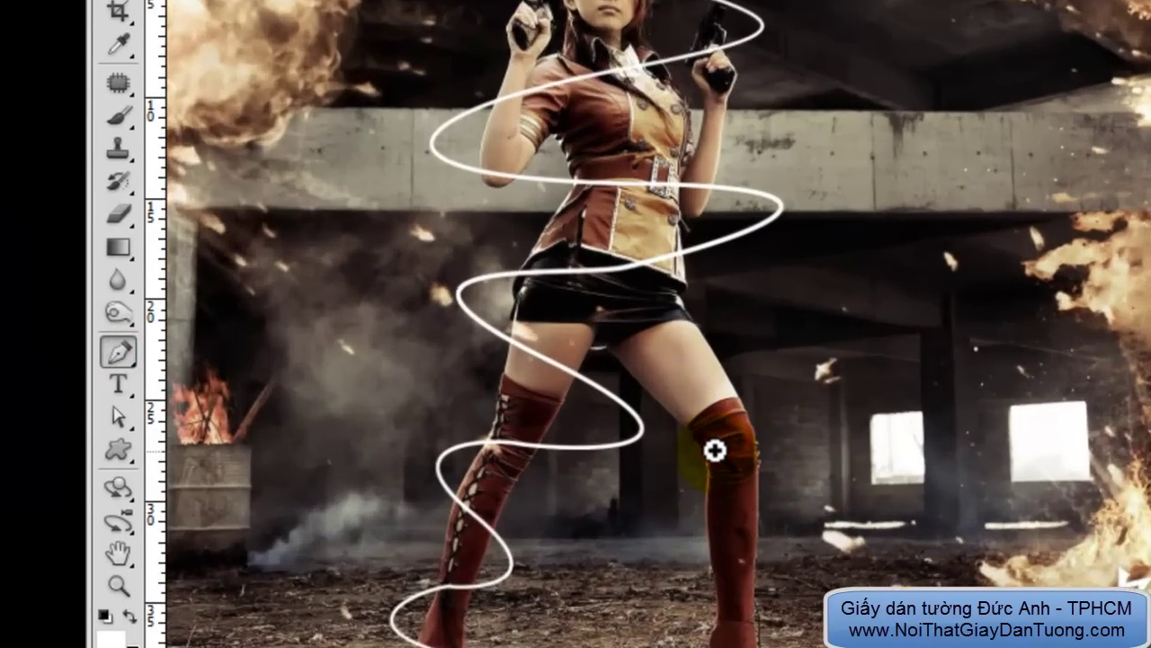
drag(706, 434, 677, 354)
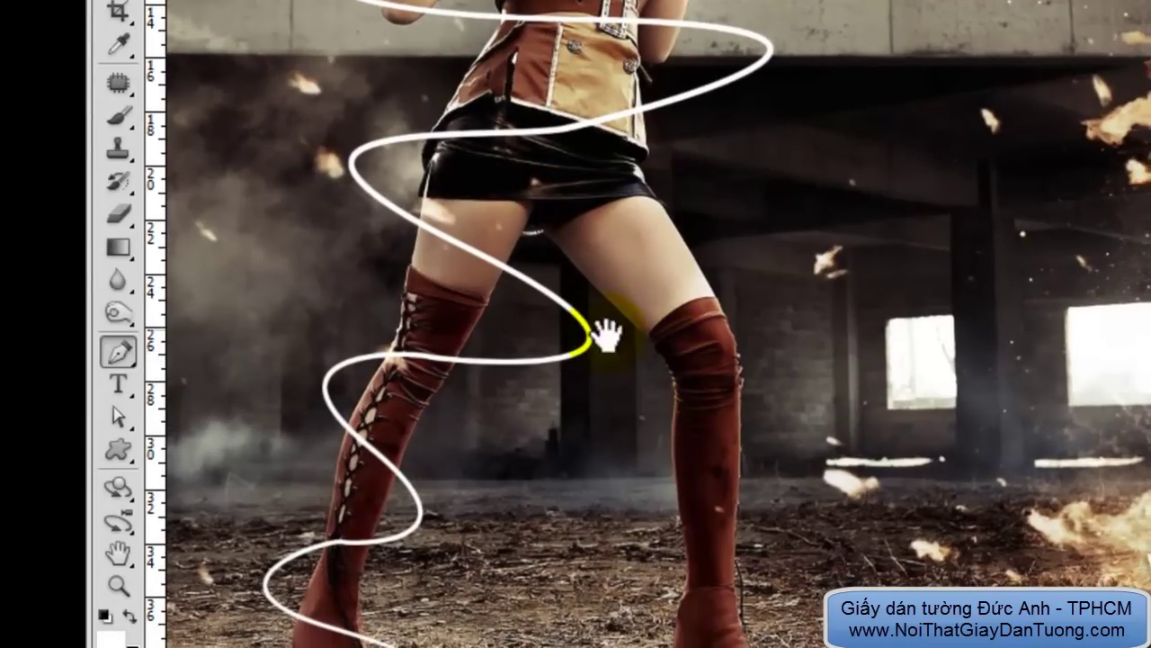
click(562, 131)
click(564, 126)
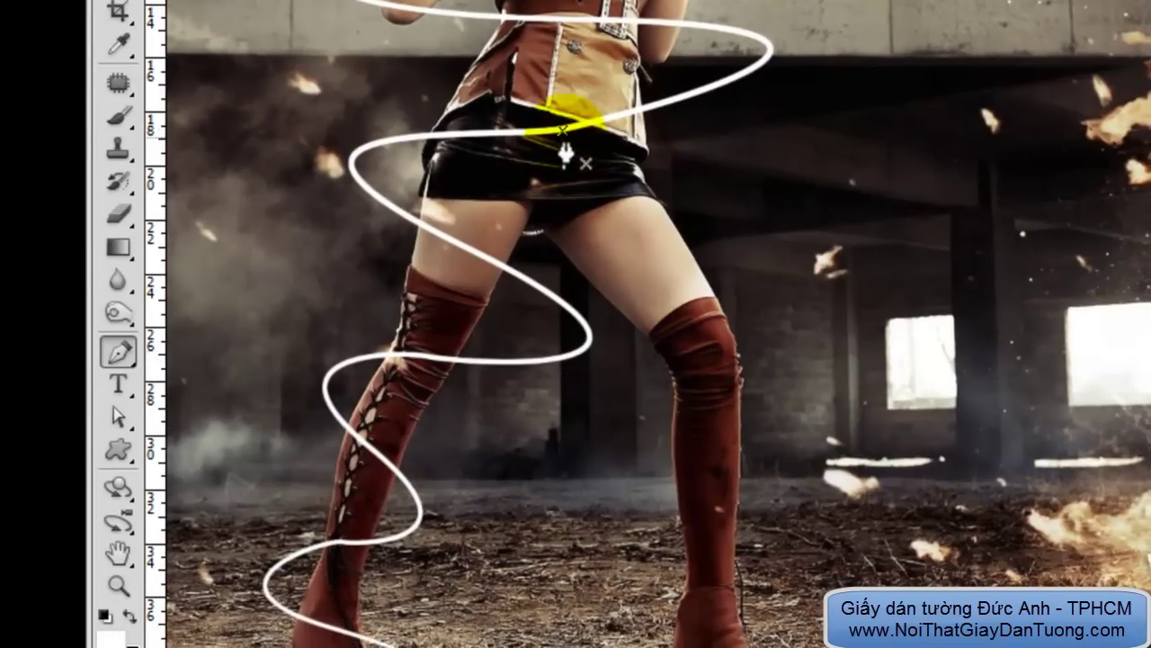
click(624, 239)
mouse_move(621, 236)
mouse_down()
mouse_move(405, 335)
mouse_move(381, 326)
mouse_up()
Carry the path around the knee and down the boot to the heel
click(673, 331)
drag(673, 316, 782, 282)
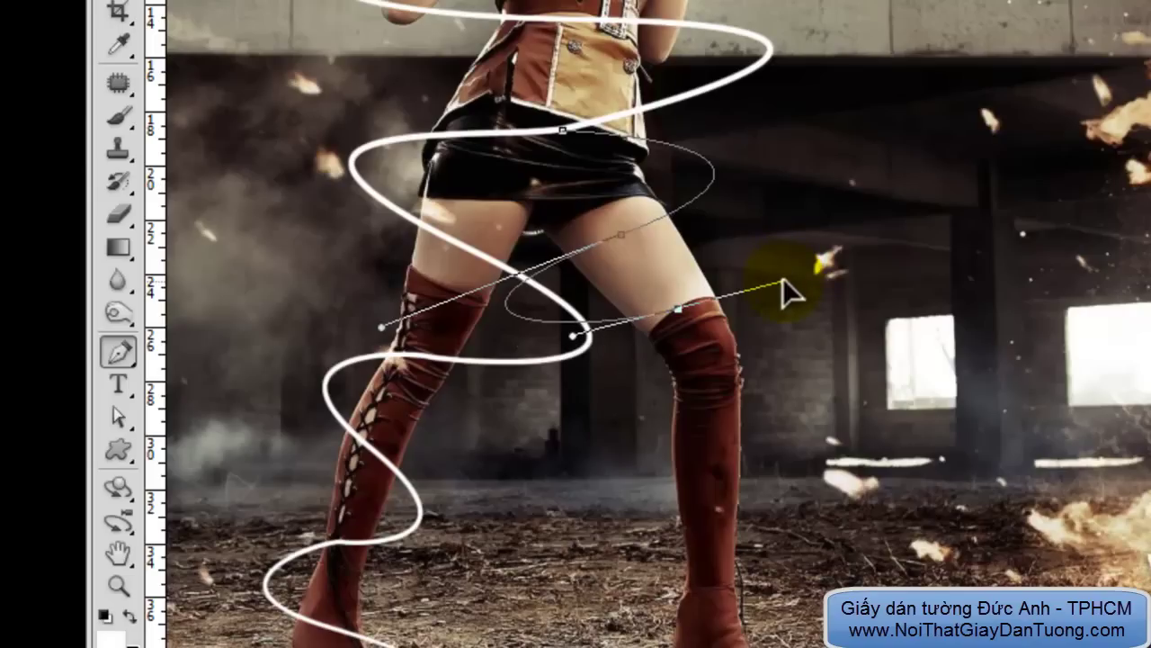
drag(709, 414, 621, 448)
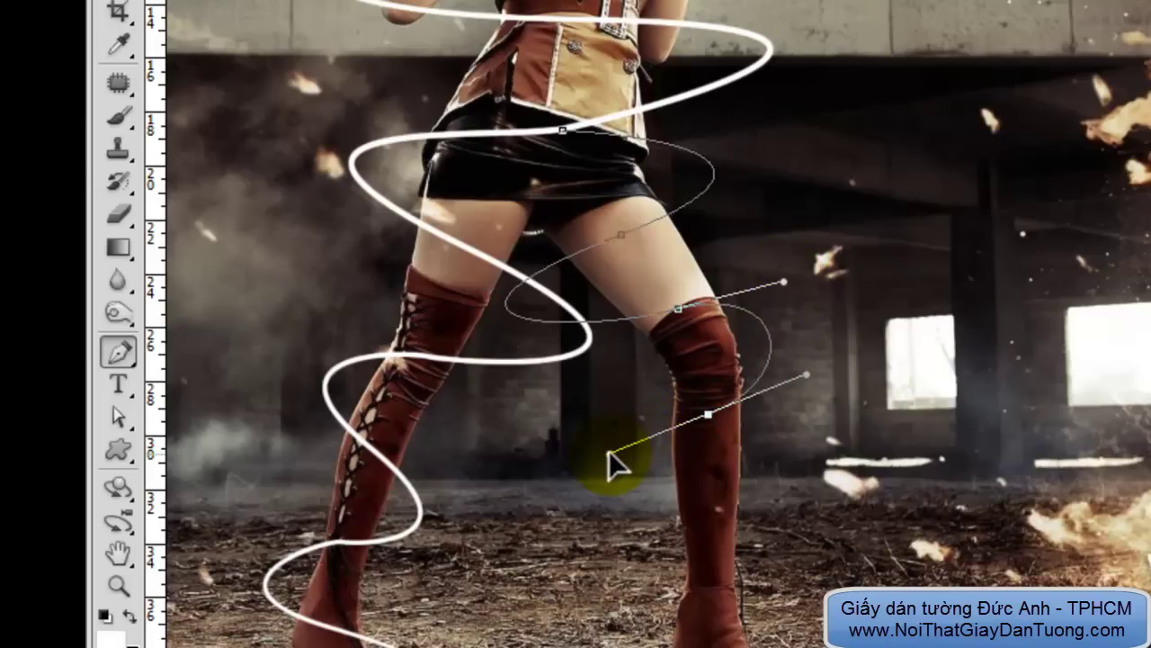
drag(711, 501, 754, 512)
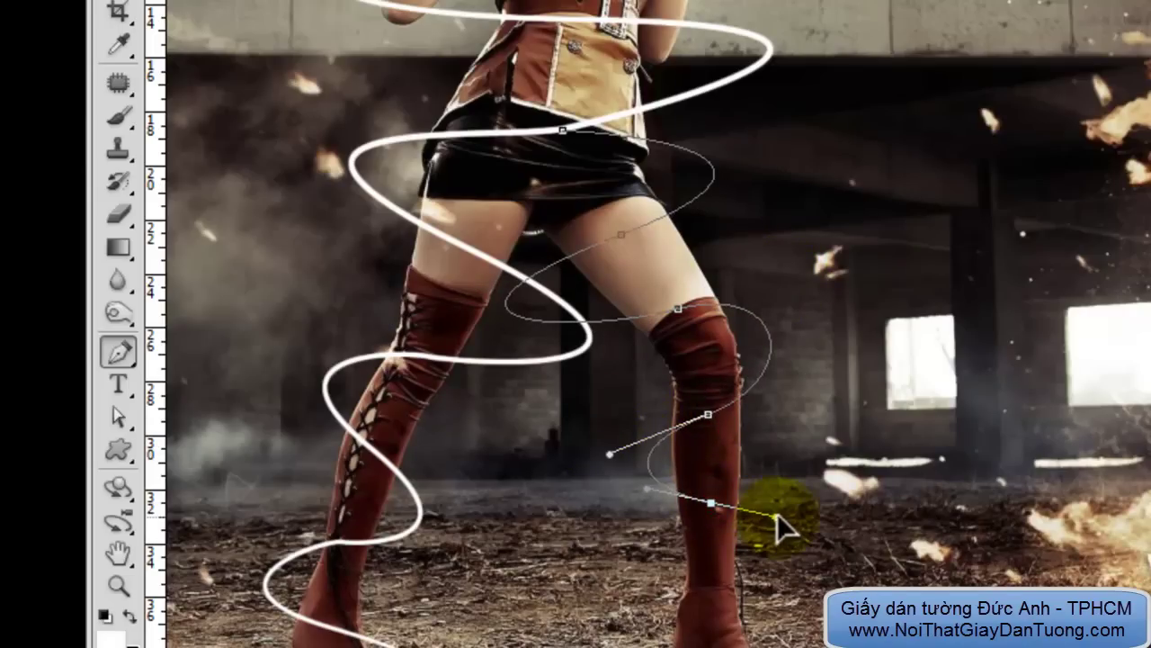
mouse_move(739, 565)
mouse_down()
mouse_move(726, 416)
mouse_move(627, 461)
mouse_up()
click(760, 562)
drag(736, 571, 738, 574)
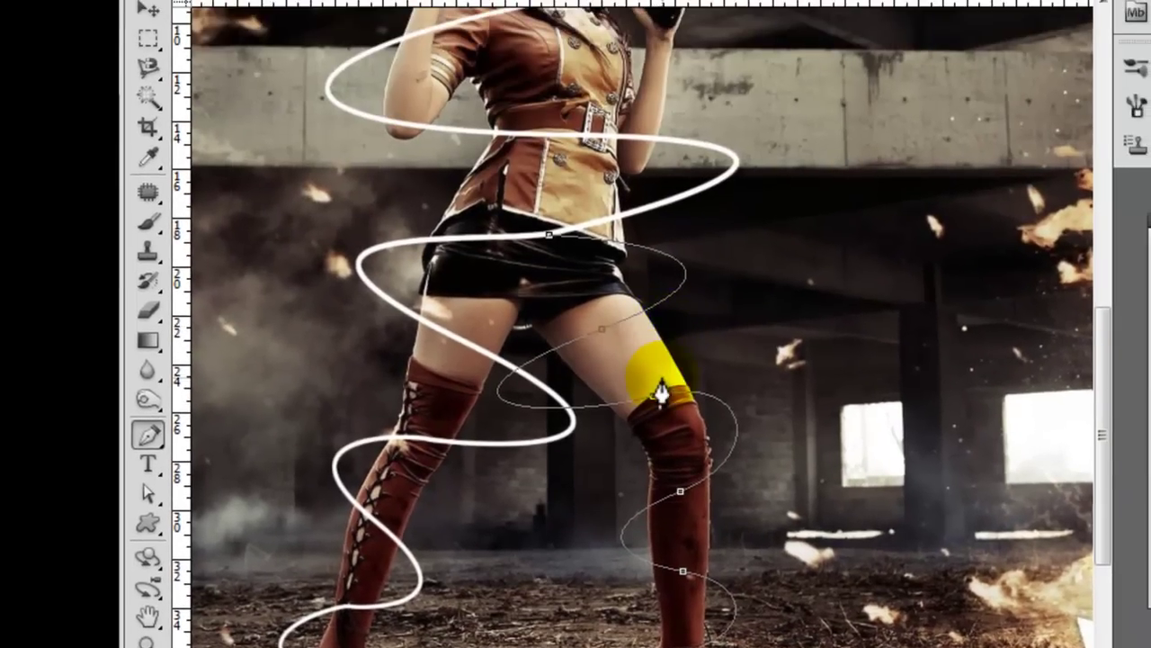
Stroke the lower spiral path with the white brush on Layer 2, then delete the path
right_click(654, 401)
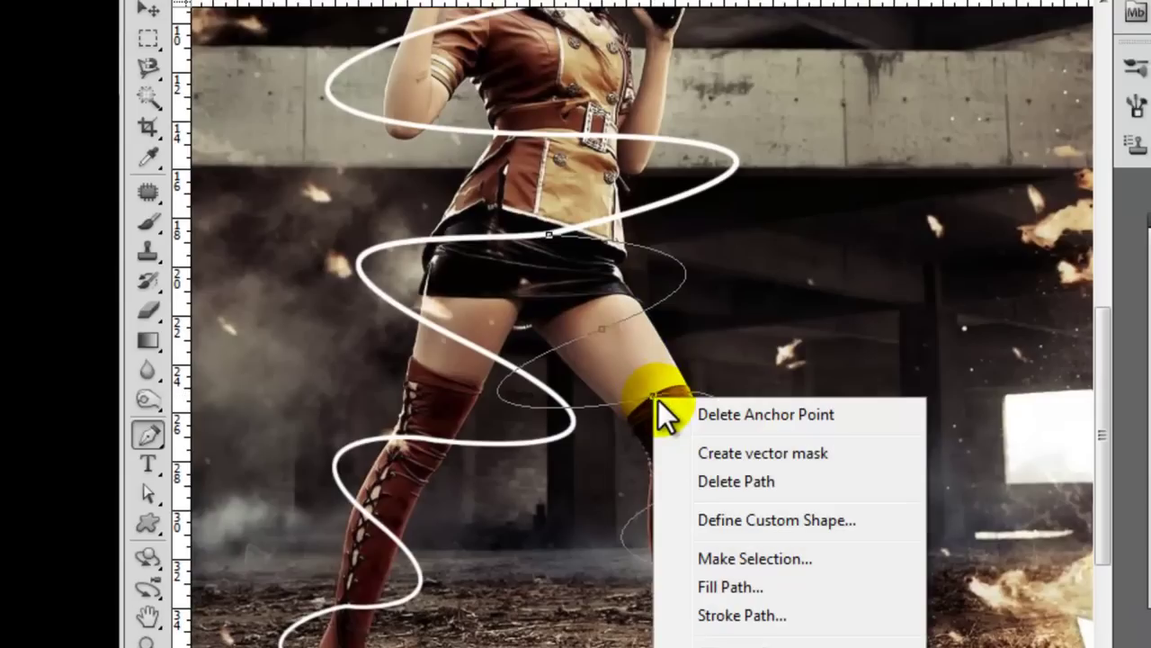
click(711, 615)
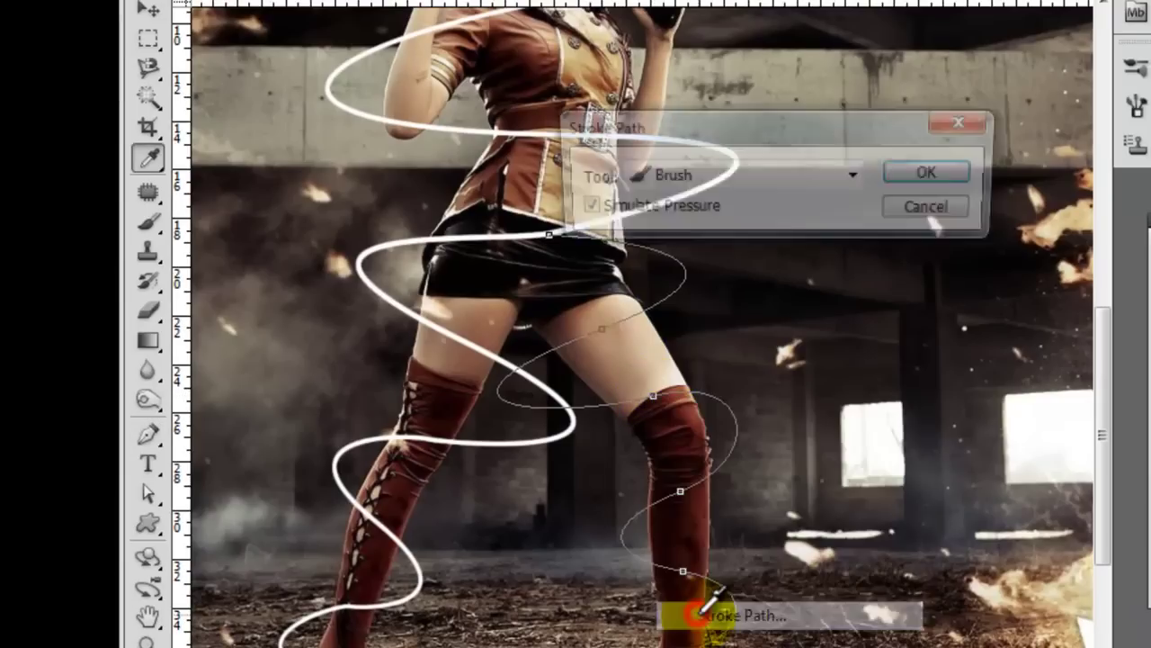
click(921, 173)
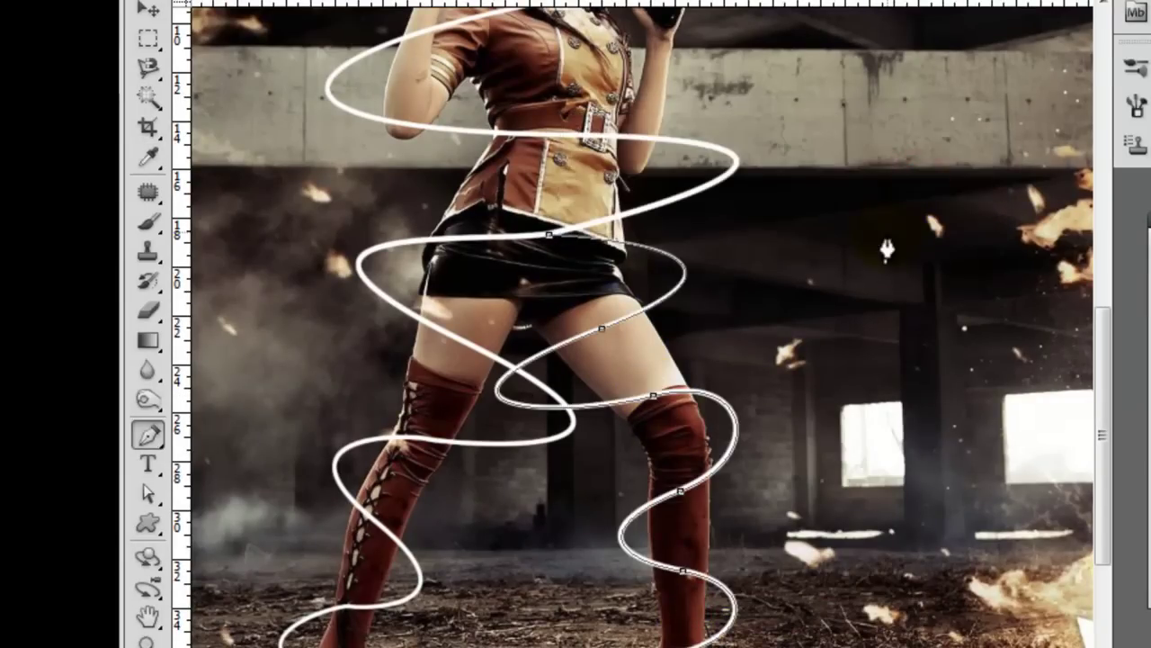
right_click(660, 402)
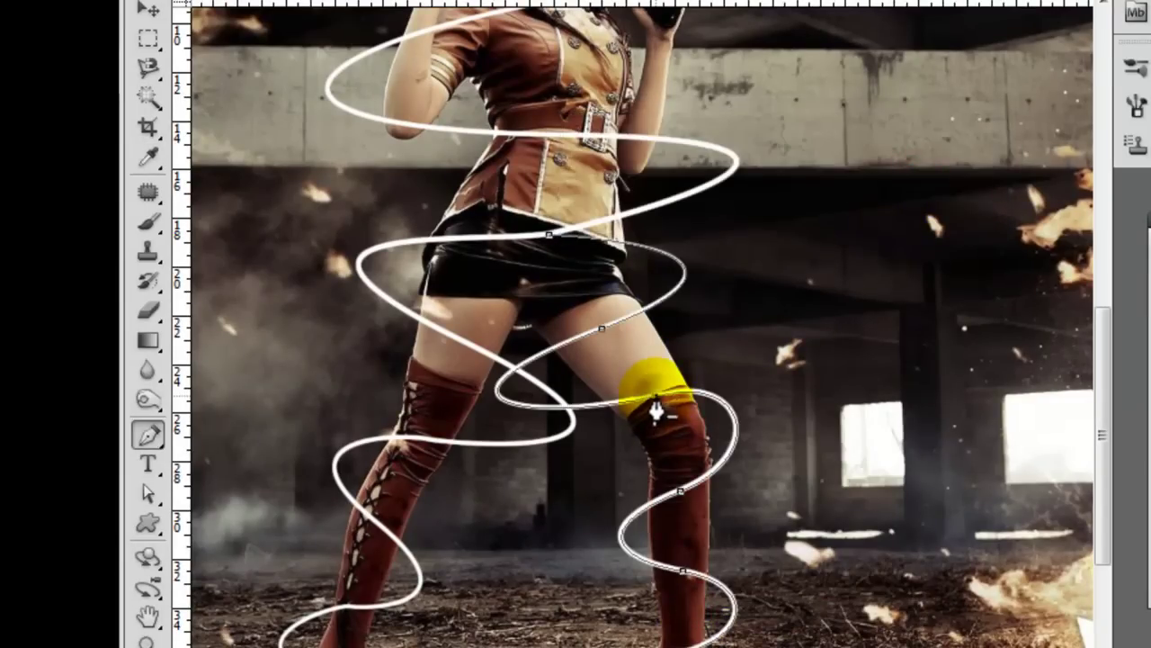
click(706, 479)
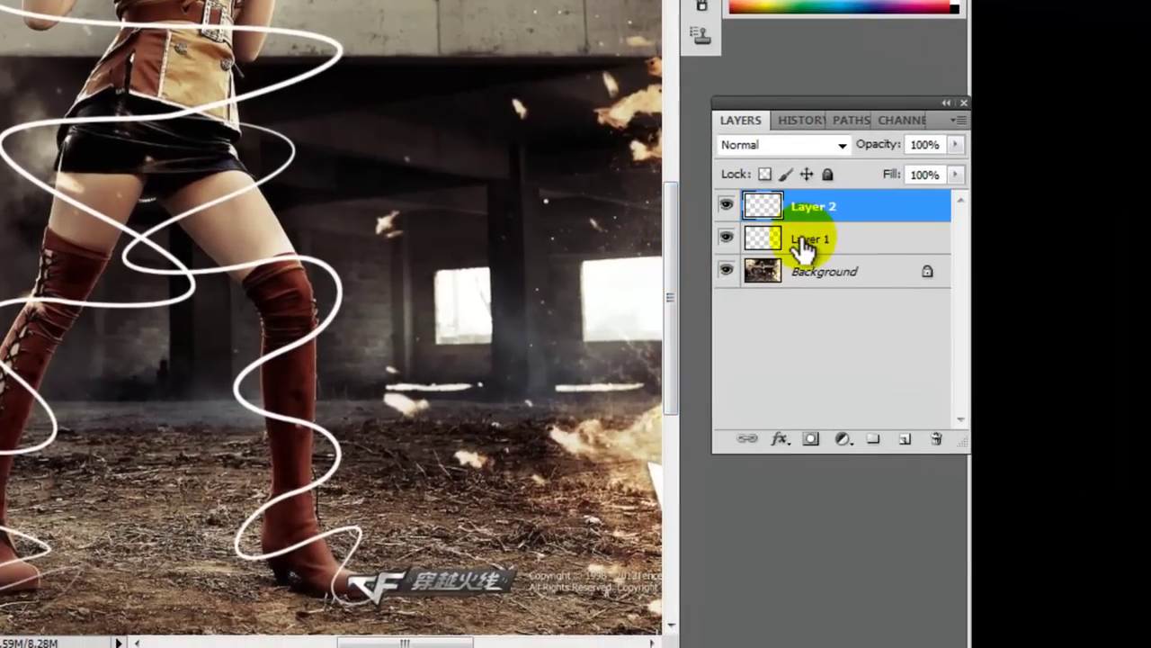
Merge Layer 1 and Layer 2 into a single Layer 2
shift+click(803, 241)
right_click(810, 206)
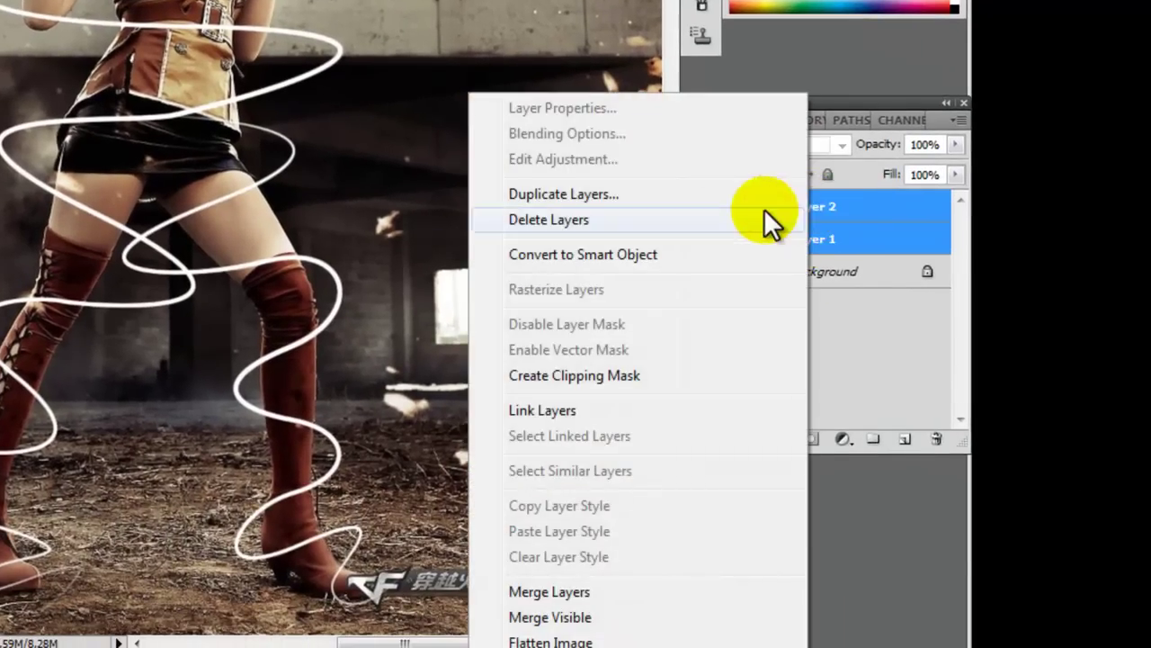
click(524, 592)
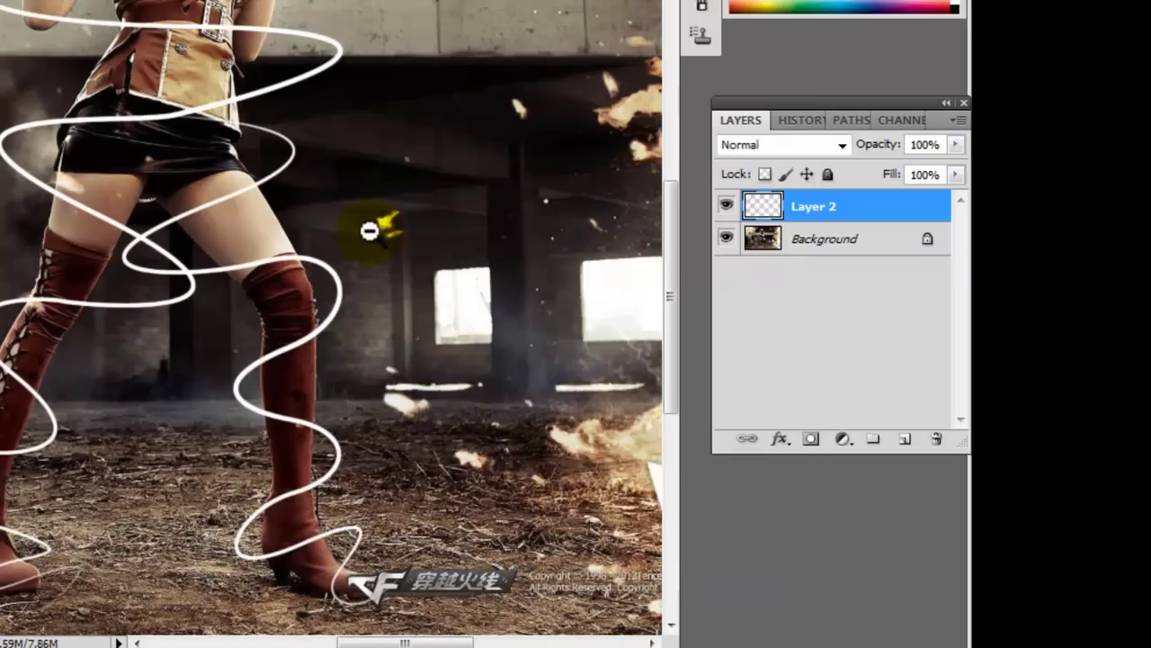
Zoom out to the full image and duplicate Layer 2 as Layer 2 copy
alt+click(368, 231)
alt+click(310, 226)
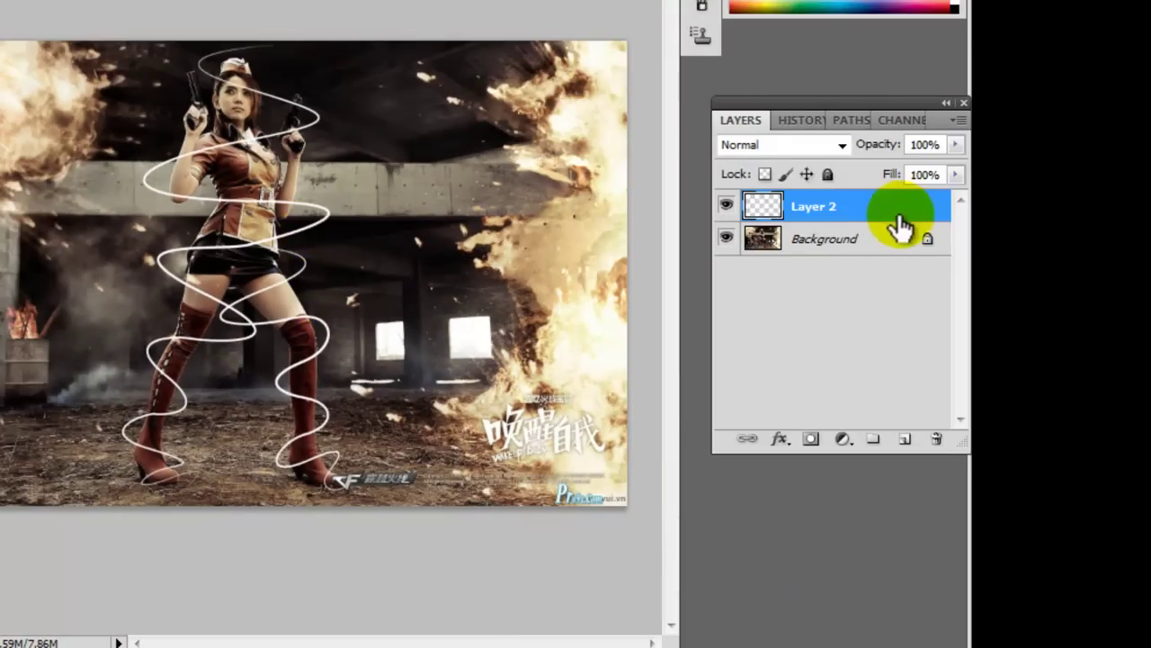
drag(880, 213, 905, 438)
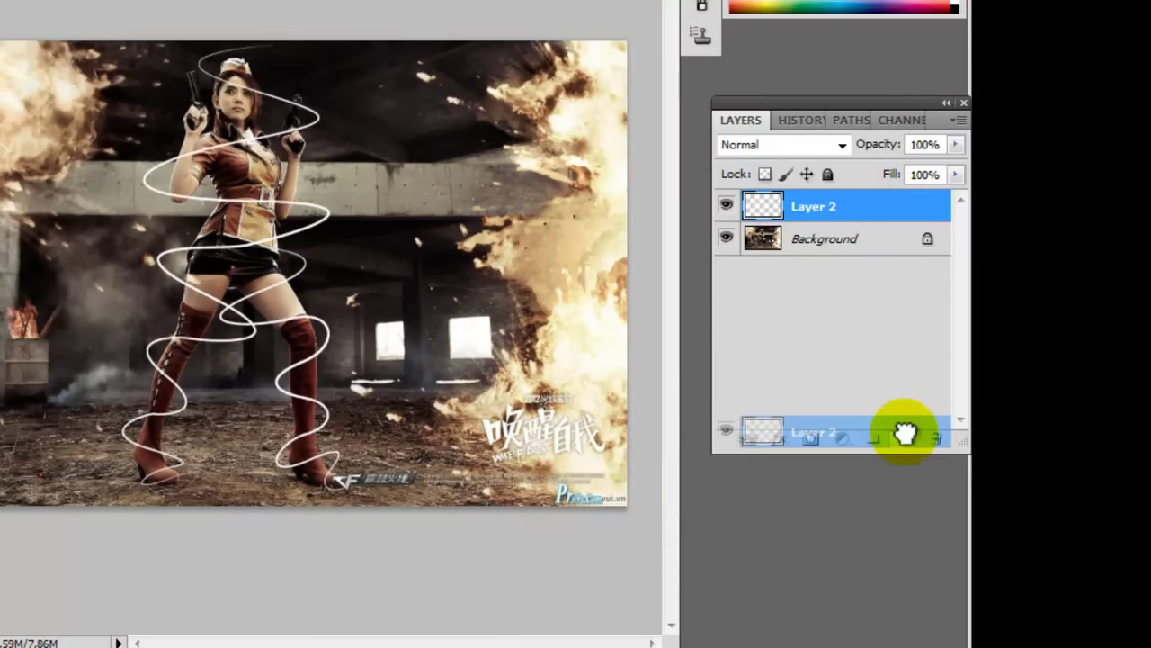
Hide Layer 2 copy, fill Layer 2's spiral with a top-to-bottom rainbow gradient, and deselect
click(727, 206)
click(764, 239)
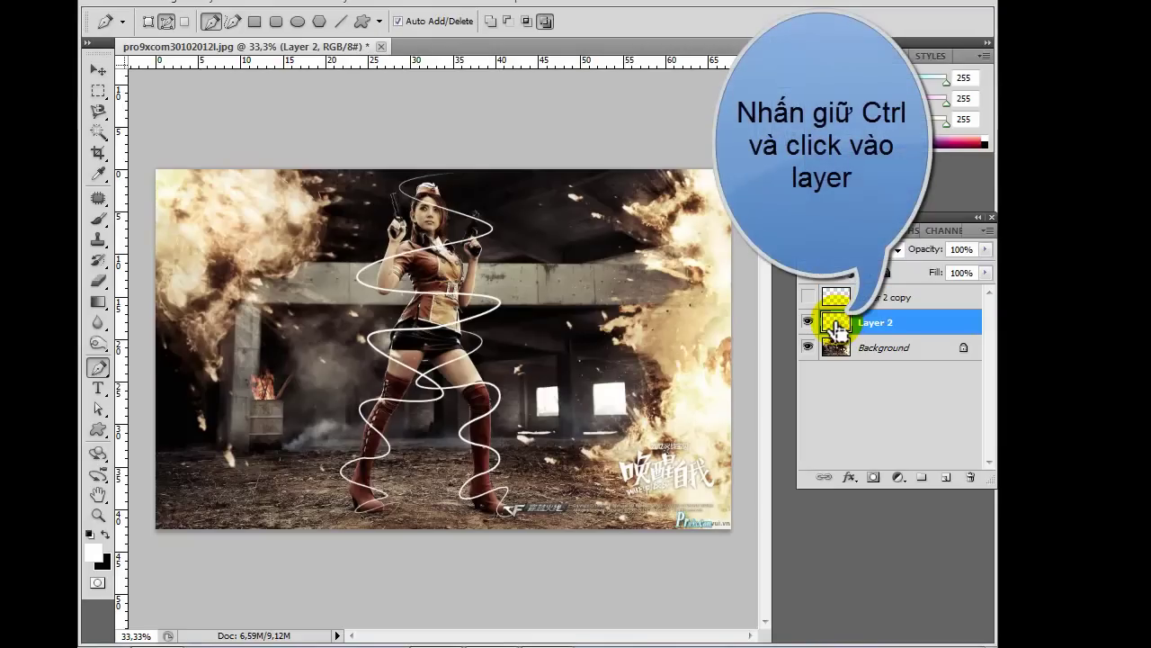
ctrl+click(836, 326)
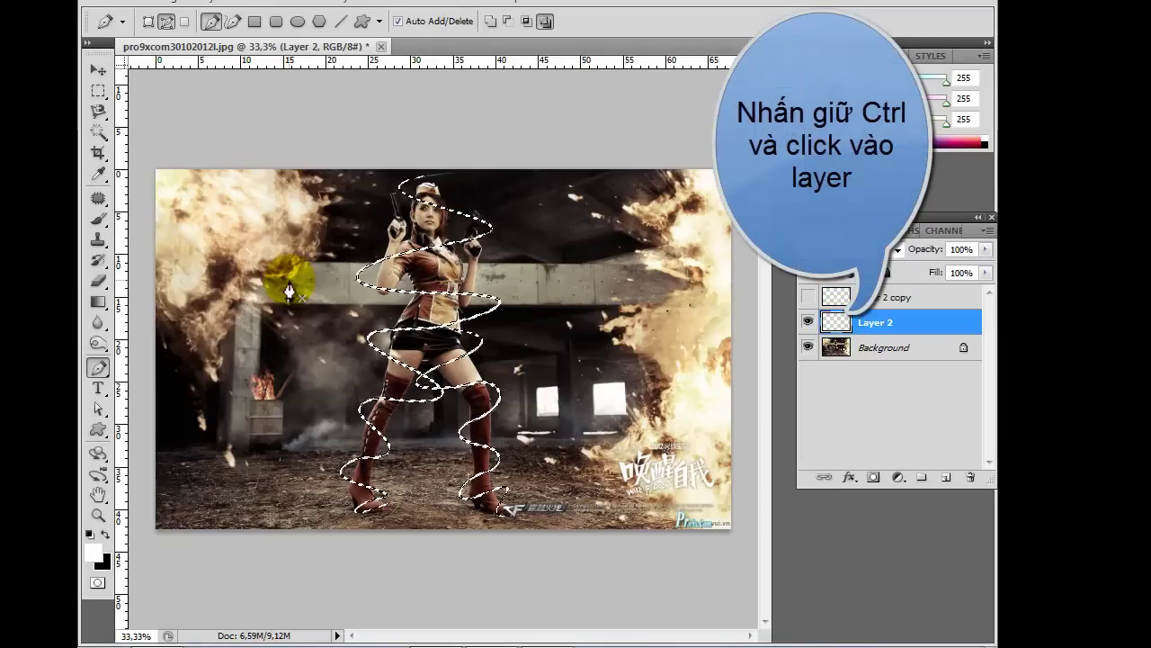
click(102, 306)
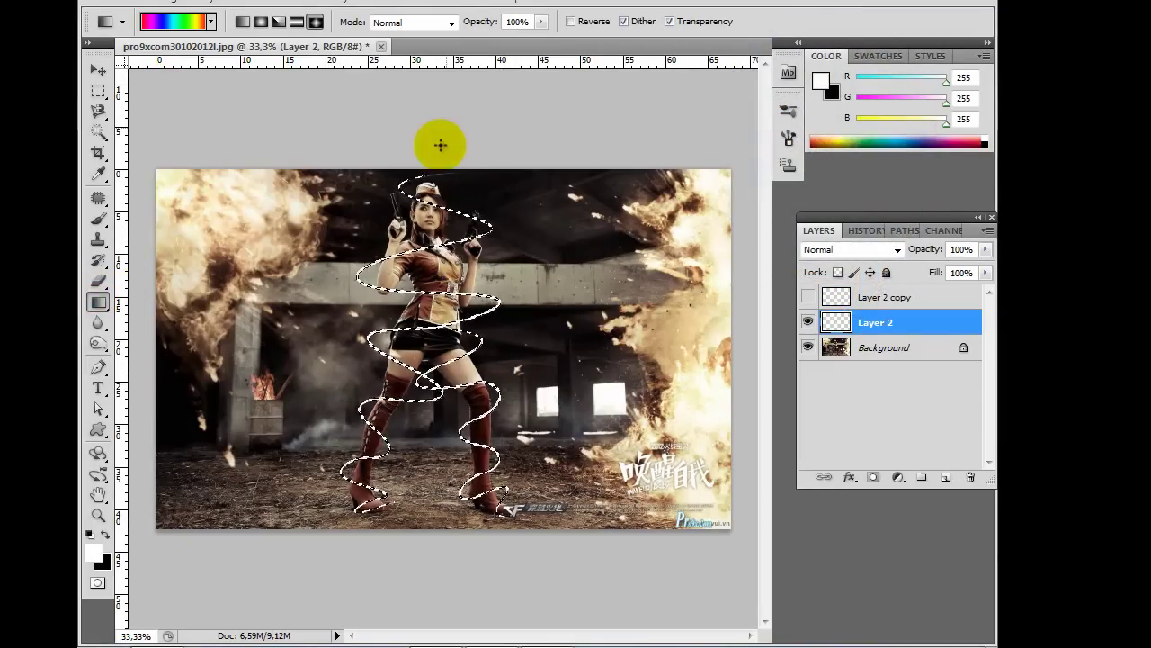
drag(435, 162, 530, 620)
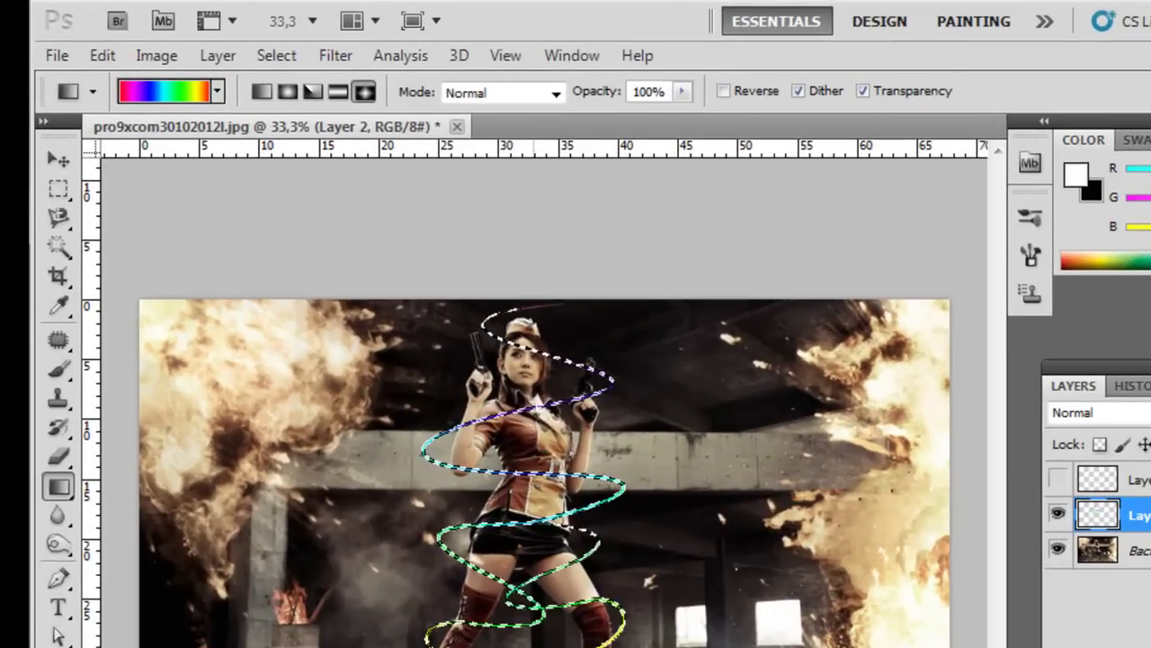
click(287, 93)
click(270, 61)
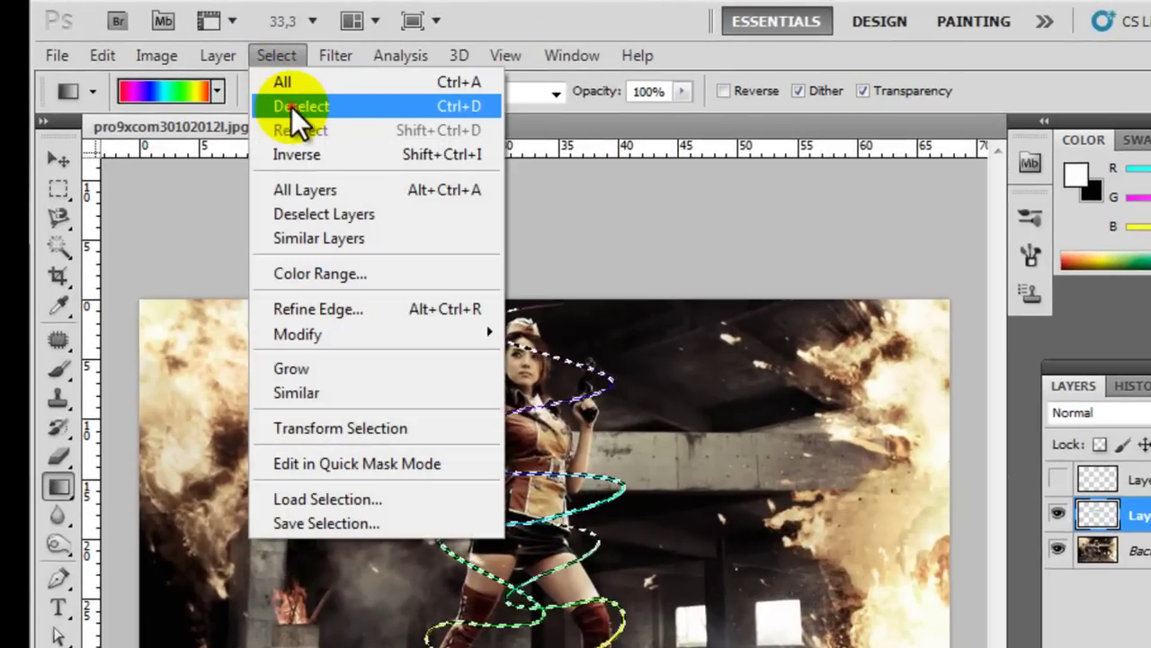
click(291, 108)
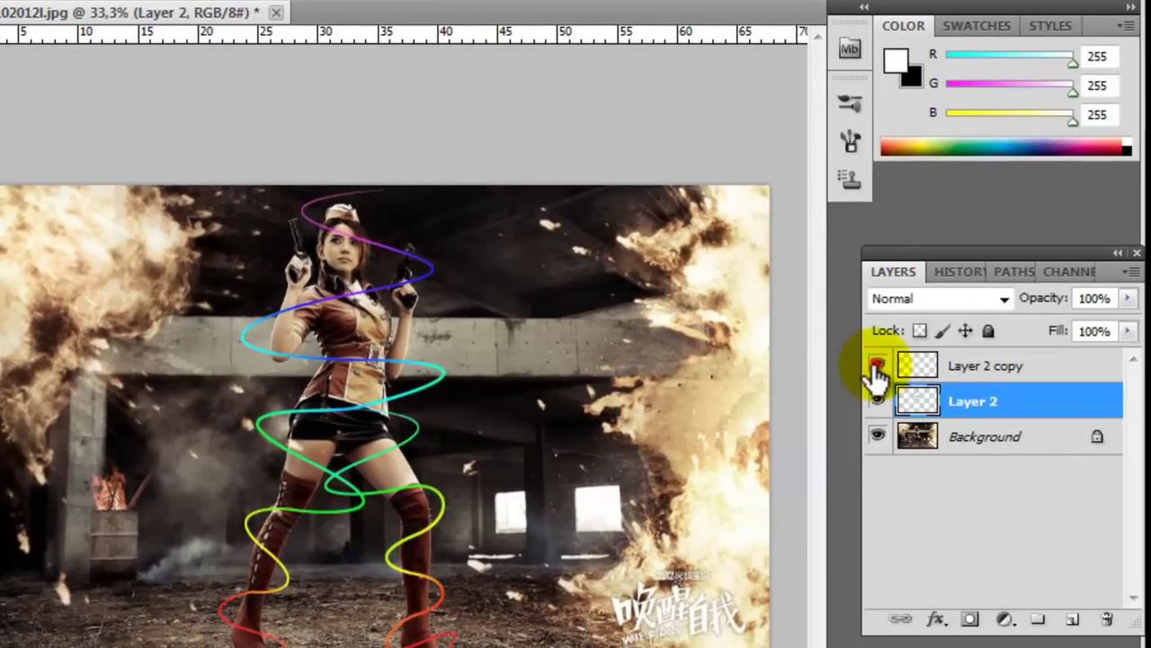
Show Layer 2 copy again and duplicate Layer 2 as Layer 2 copy 2
click(877, 365)
click(1024, 407)
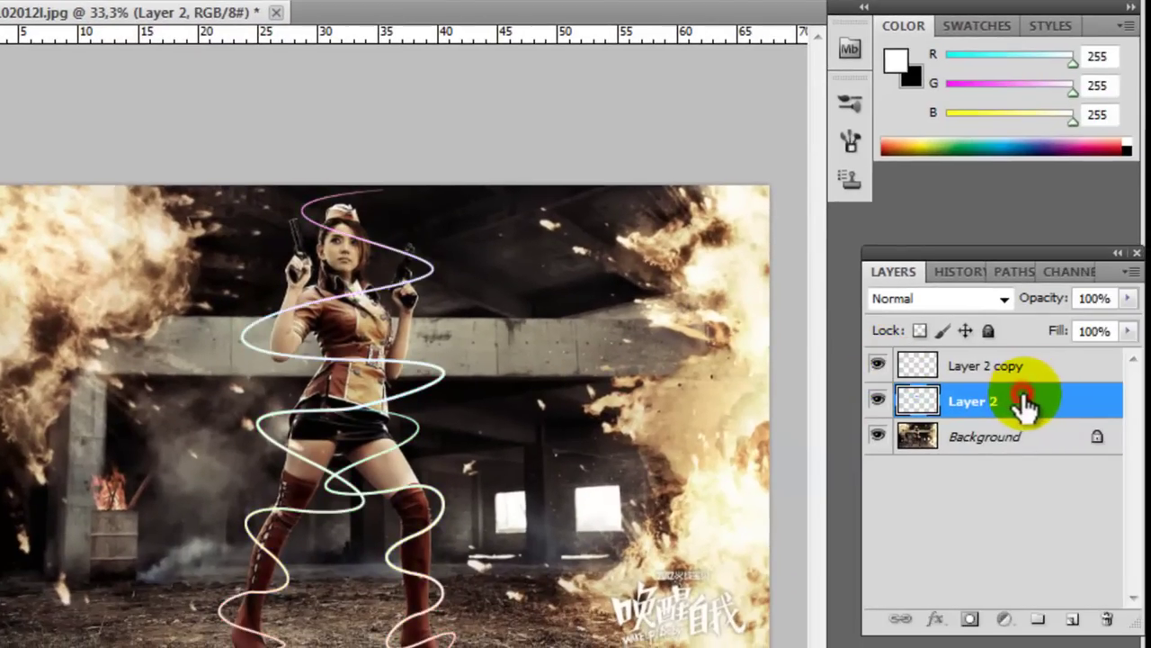
mouse_move(1024, 407)
mouse_down()
mouse_move(1070, 617)
mouse_move(1035, 617)
mouse_up()
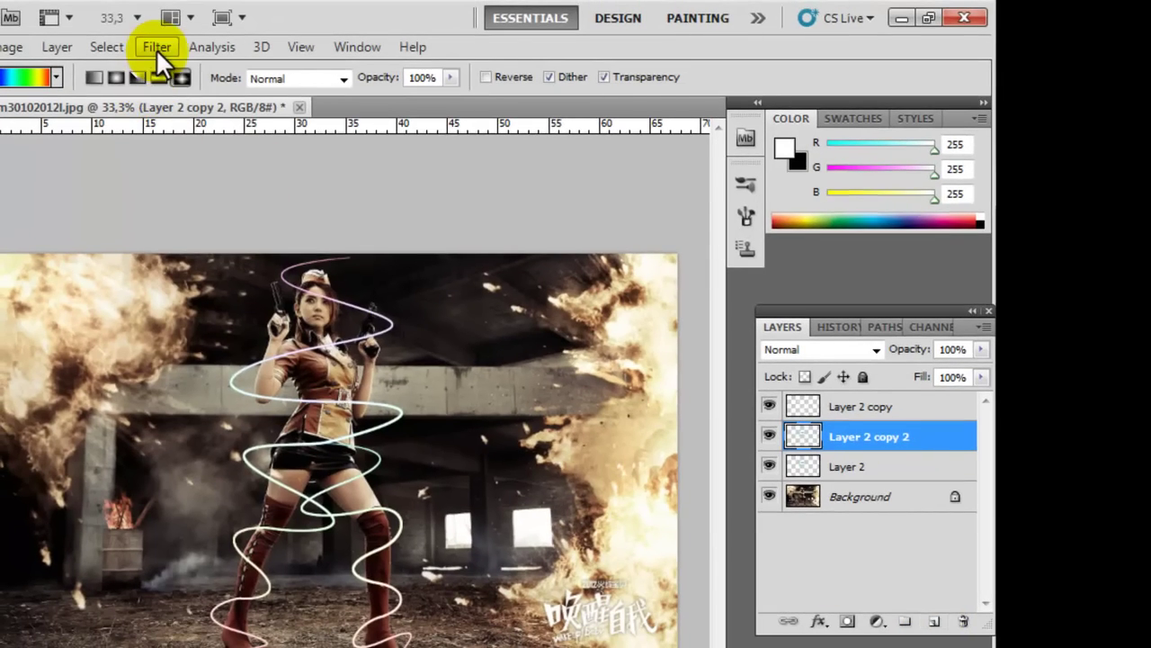
Apply a 4 px Gaussian Blur to Layer 2 copy 2
click(155, 49)
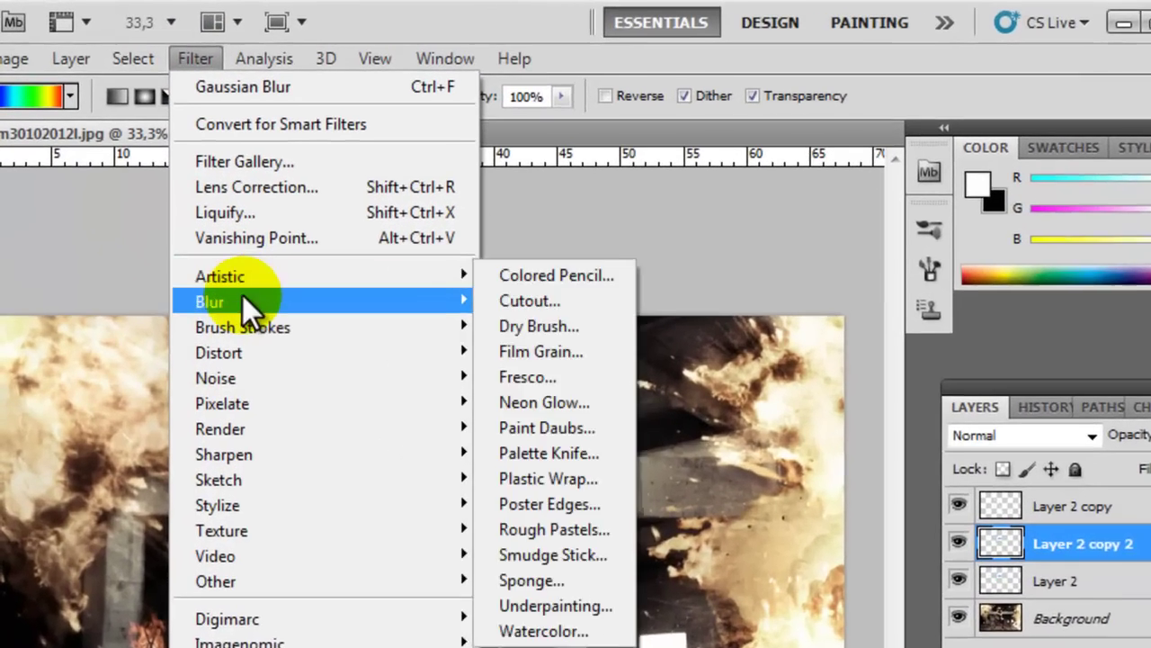
click(308, 251)
click(440, 337)
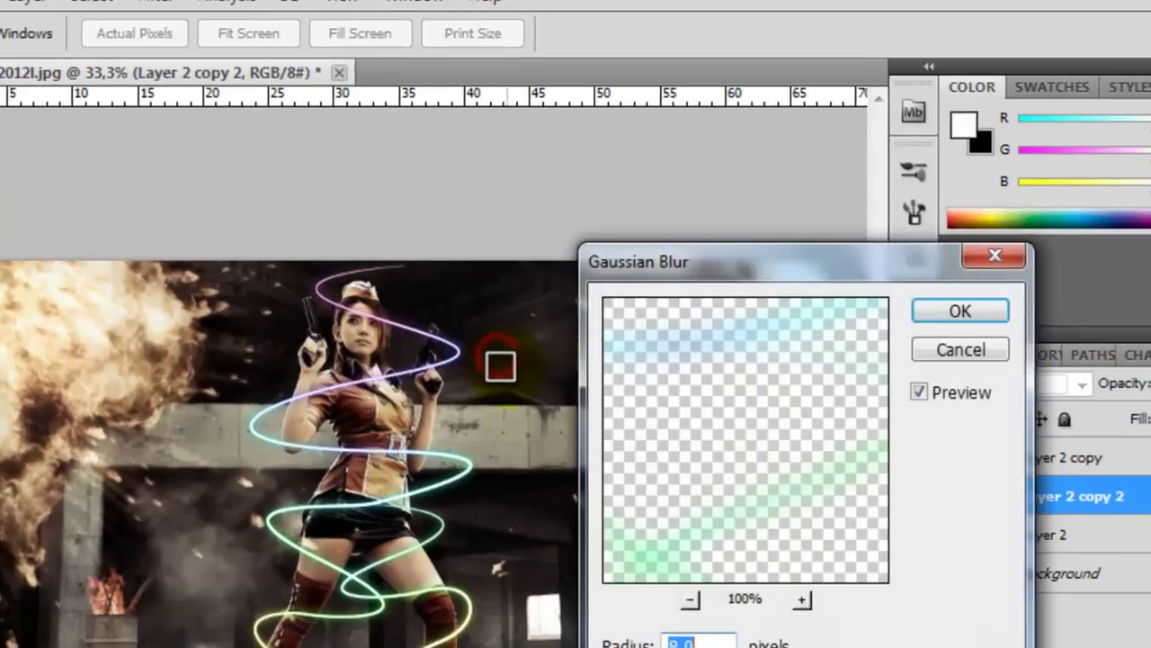
text(4)
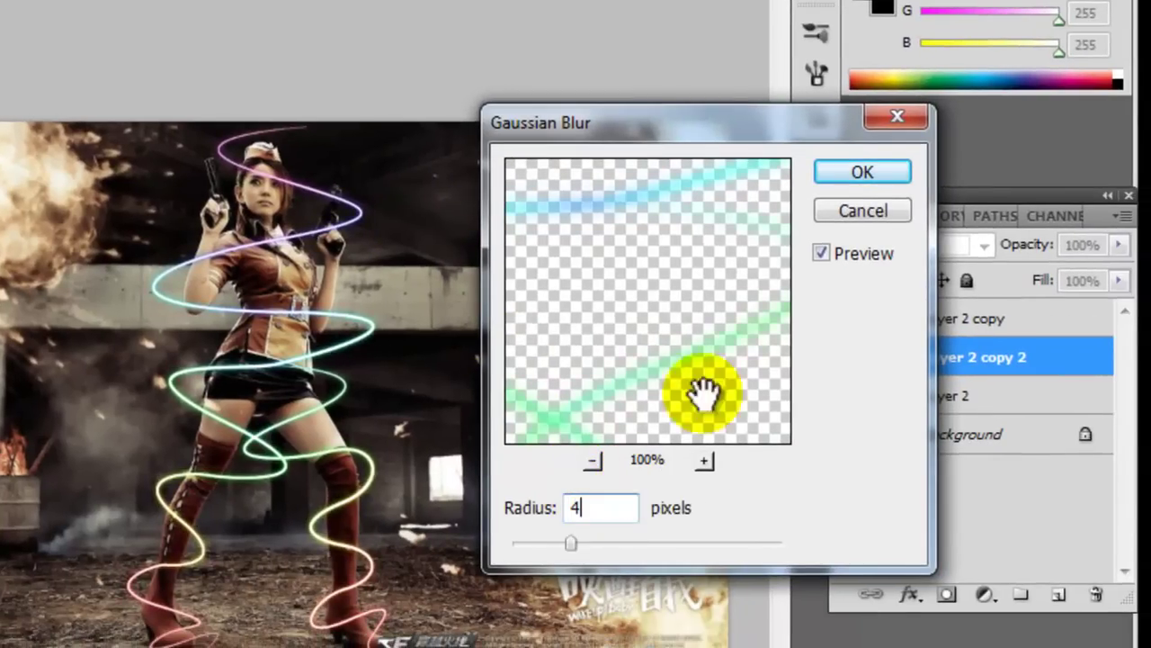
Duplicate Layer 2 copy 2 as copy 3 and Layer 2 as copy 4
click(840, 166)
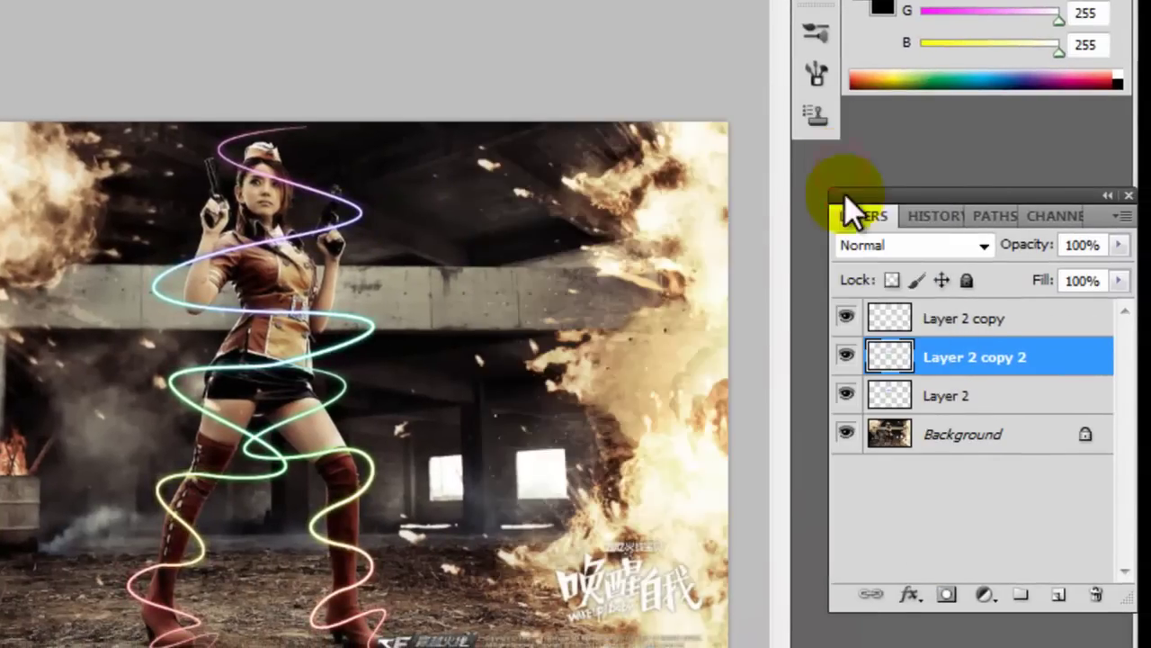
click(970, 357)
drag(970, 357, 1059, 596)
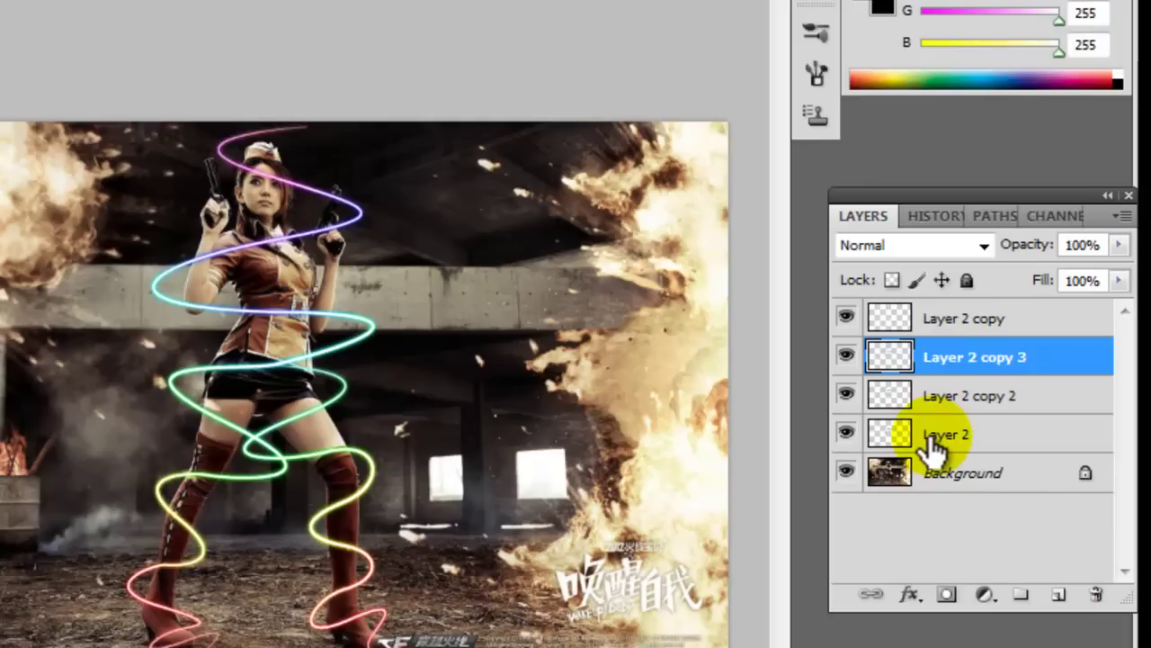
click(931, 436)
drag(931, 436, 1054, 594)
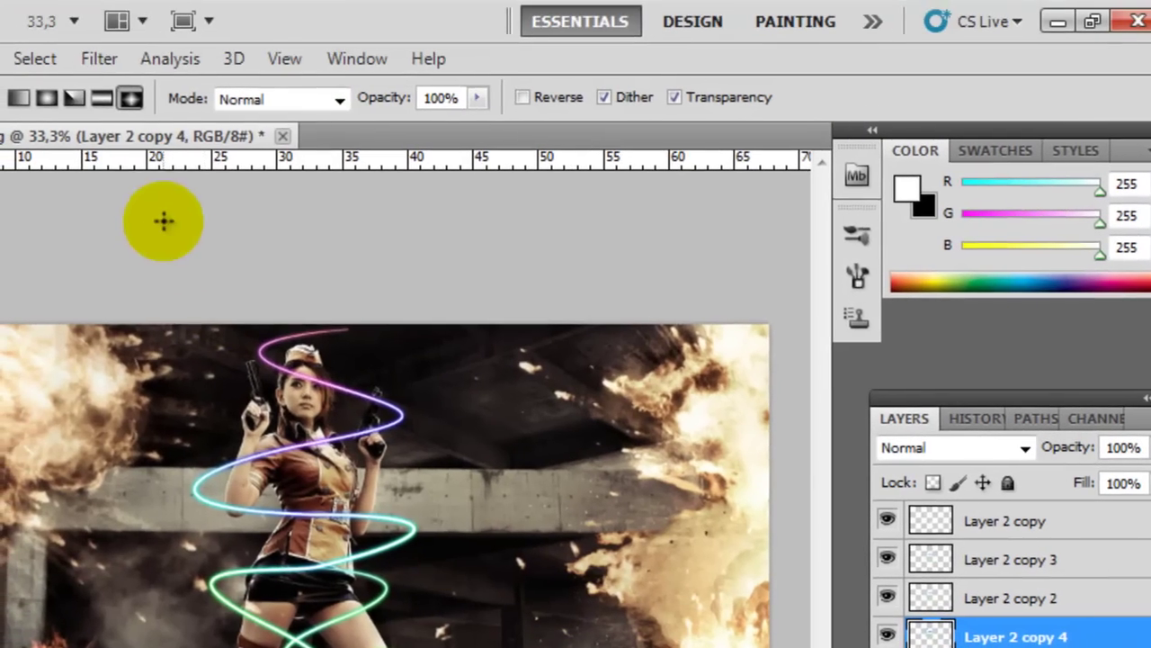
Apply an 8 px Gaussian Blur to Layer 2 copy 4
click(99, 60)
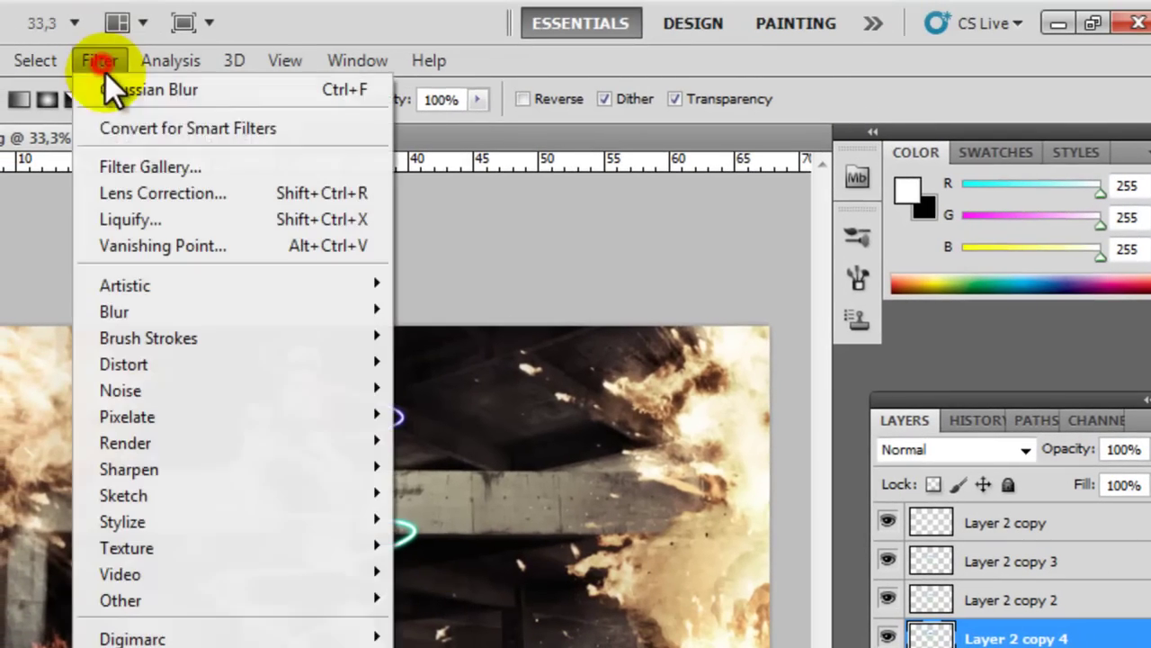
click(149, 312)
click(453, 418)
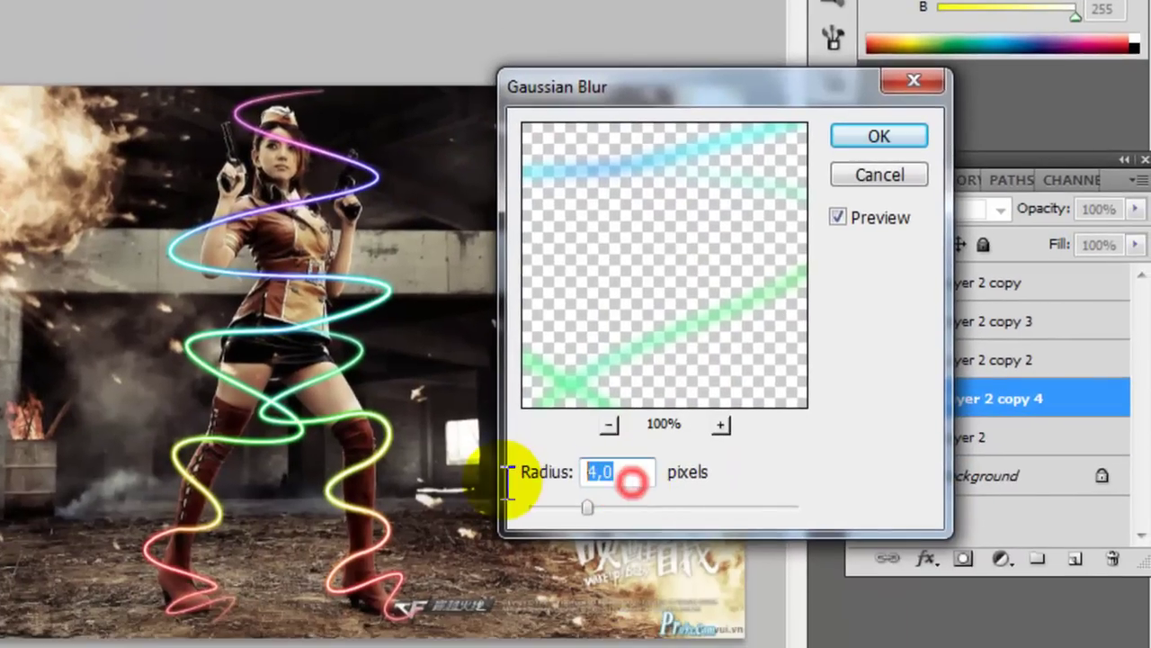
text(8)
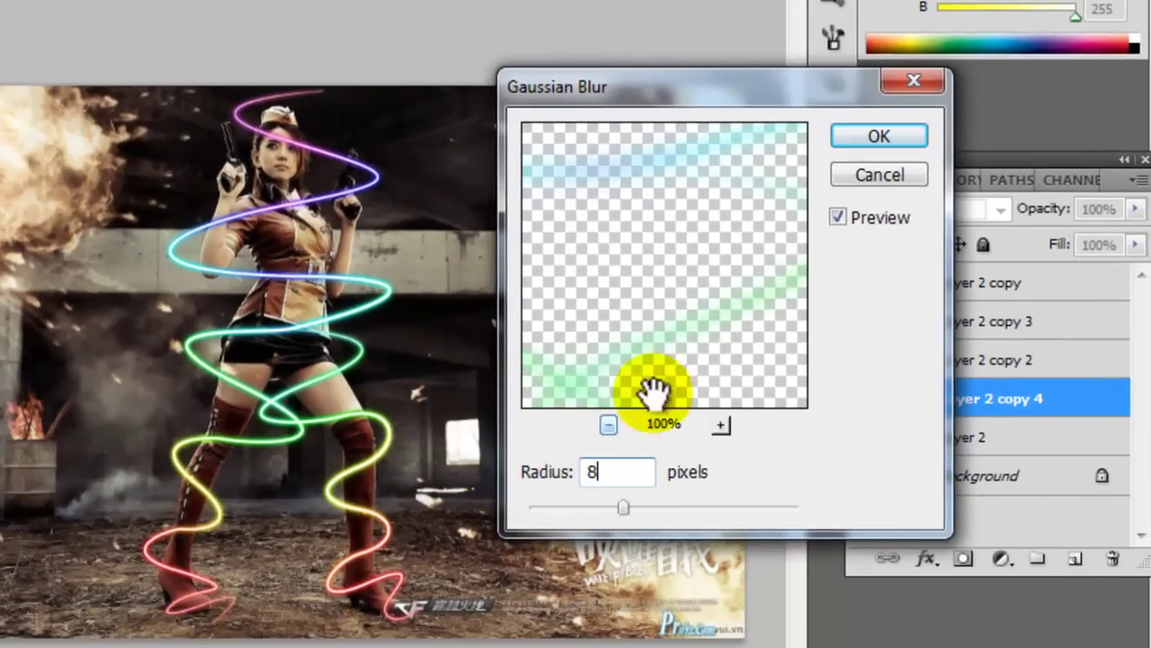
click(863, 138)
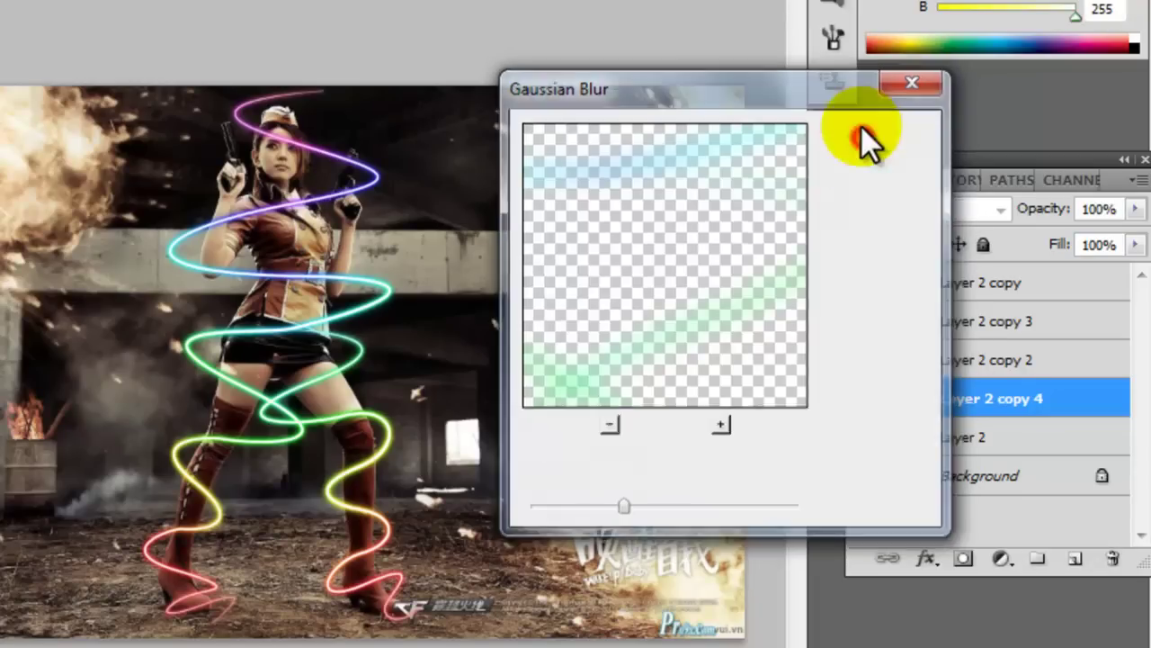
Duplicate the blurred copy, then merge all six spiral layers into Layer 2 copy
drag(1025, 398, 1075, 558)
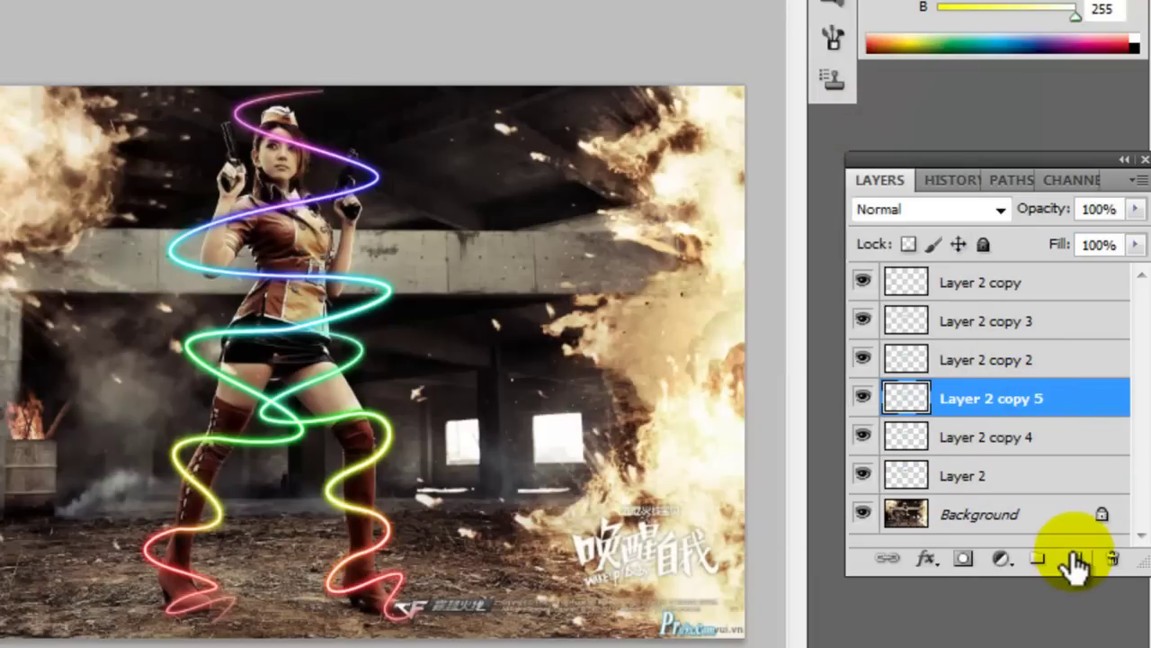
click(961, 479)
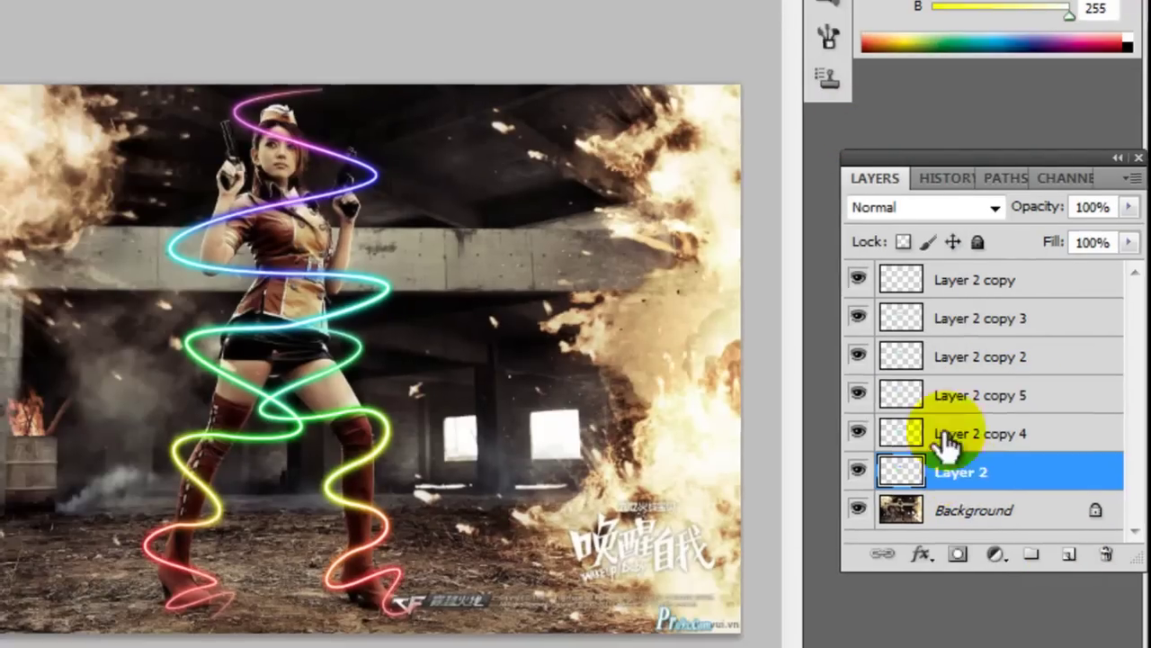
shift+click(978, 286)
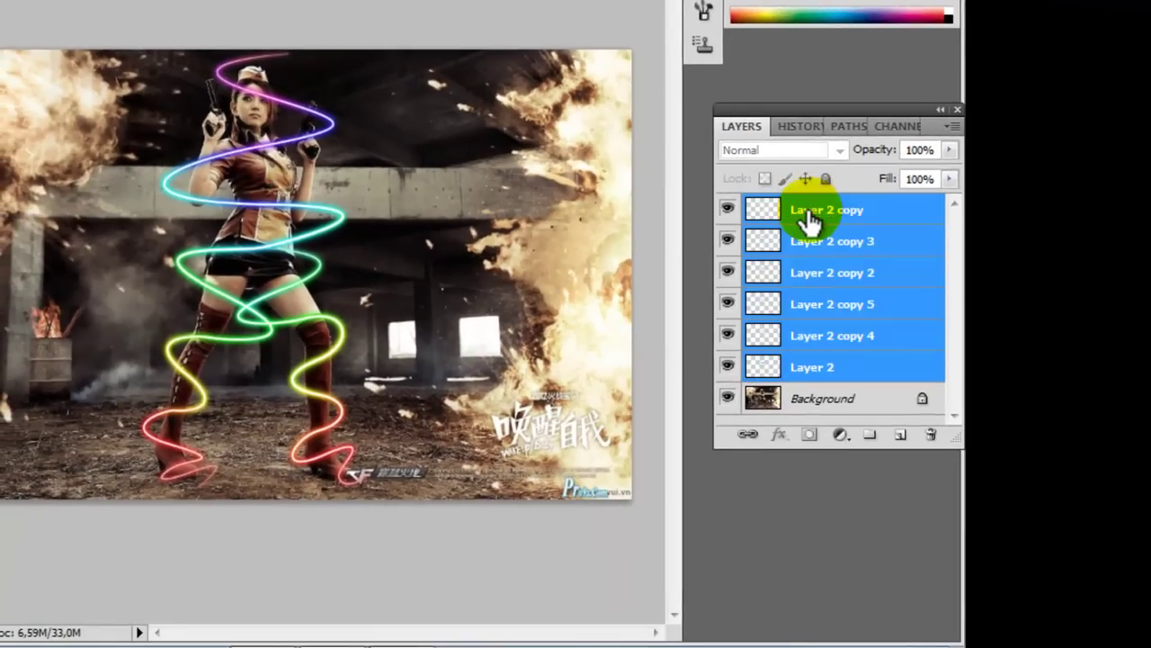
right_click(809, 218)
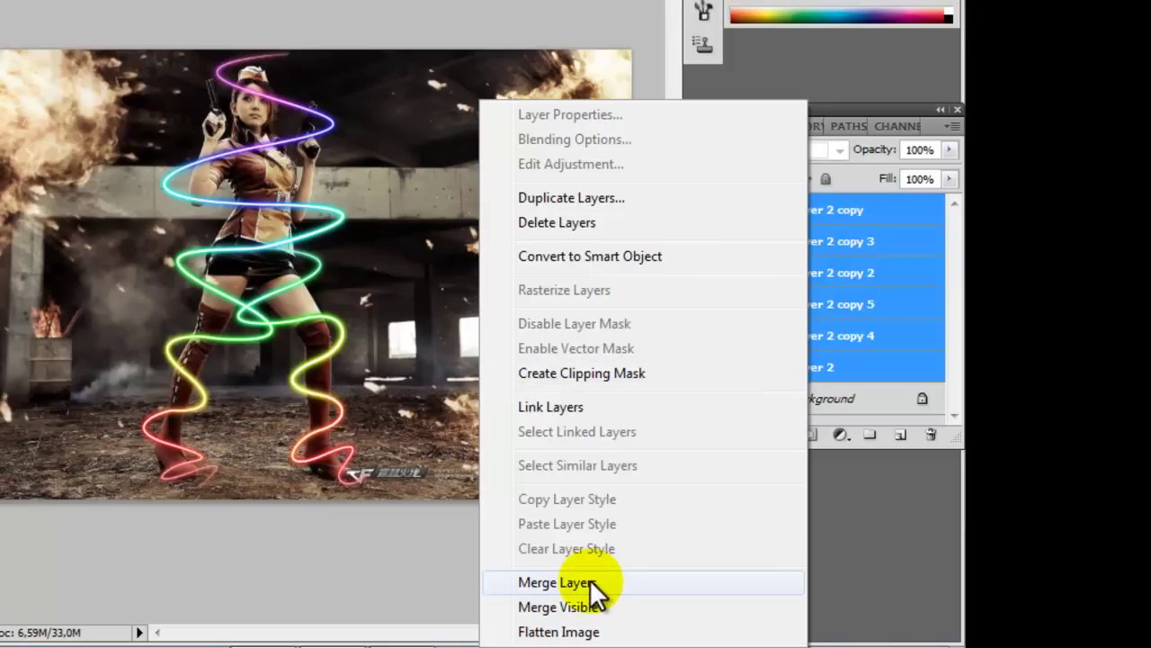
click(589, 579)
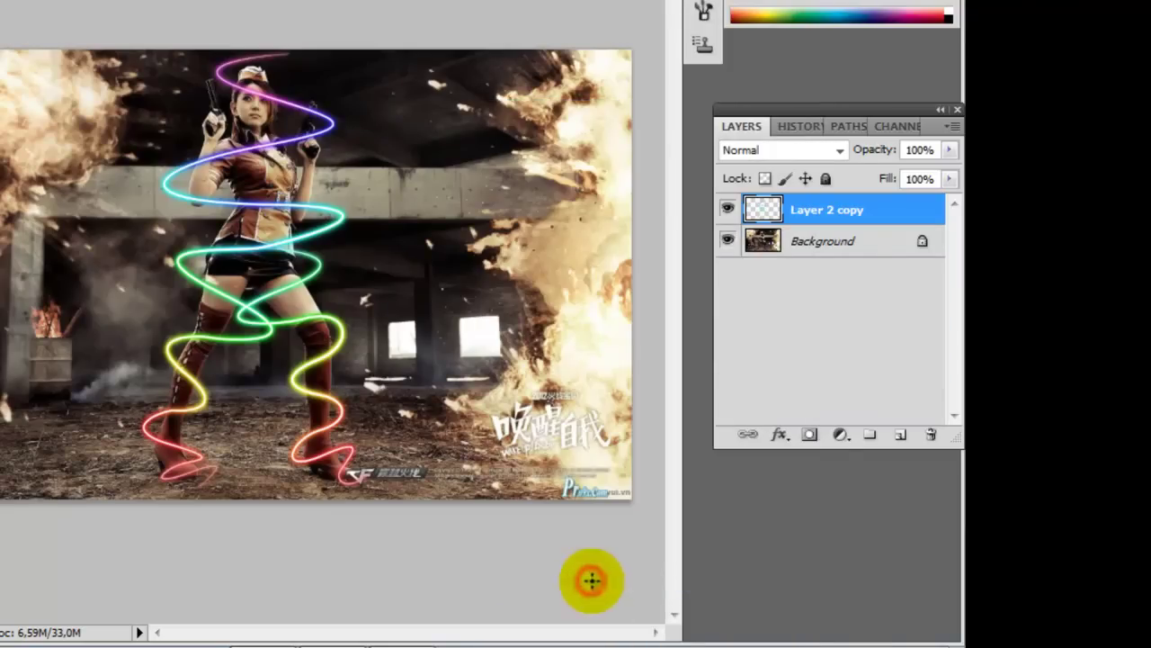
right_click(758, 216)
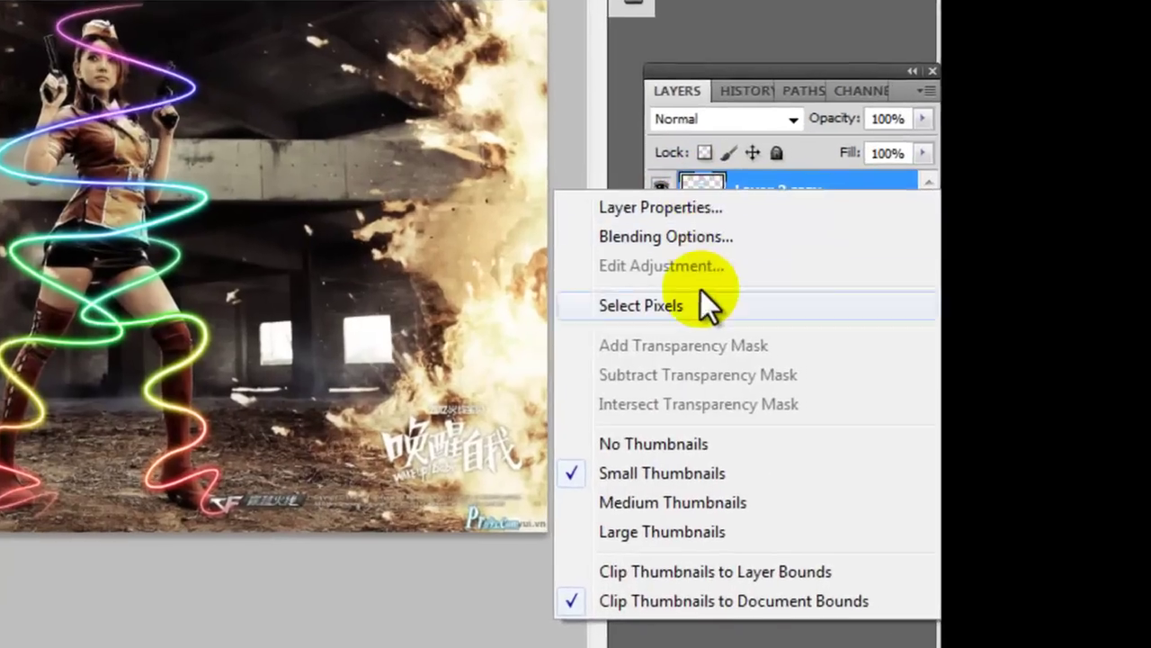
Give Layer 2 copy a white (ffffff) Inner Glow: Center source, 3% choke, 3 px size, 100% opacity
click(652, 234)
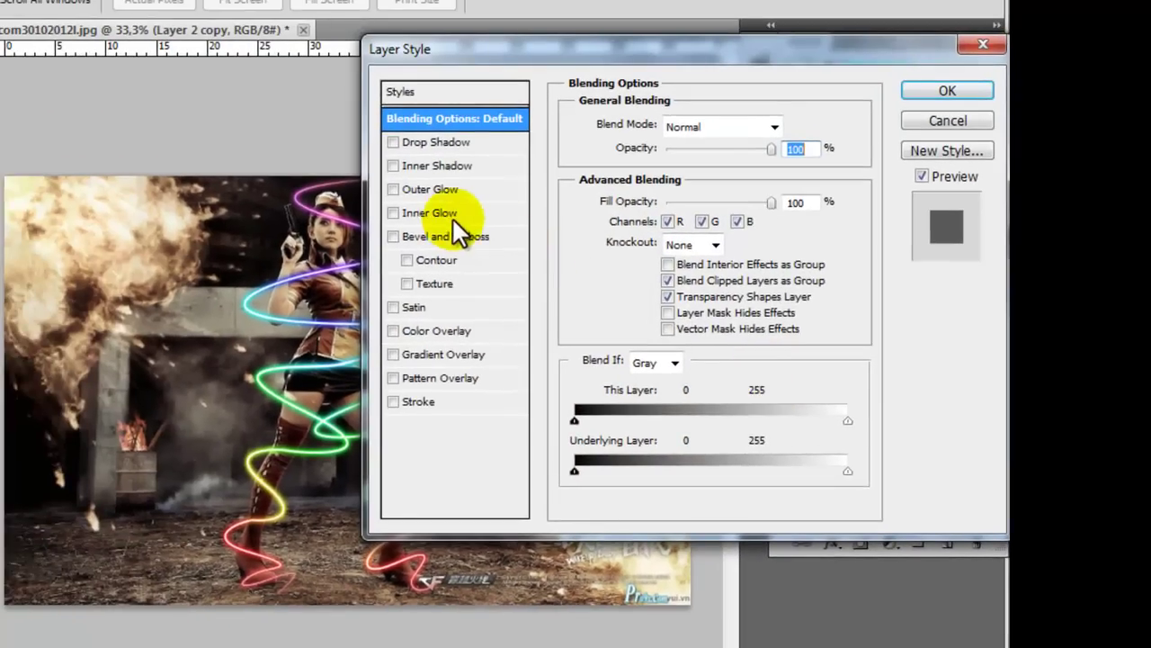
click(443, 212)
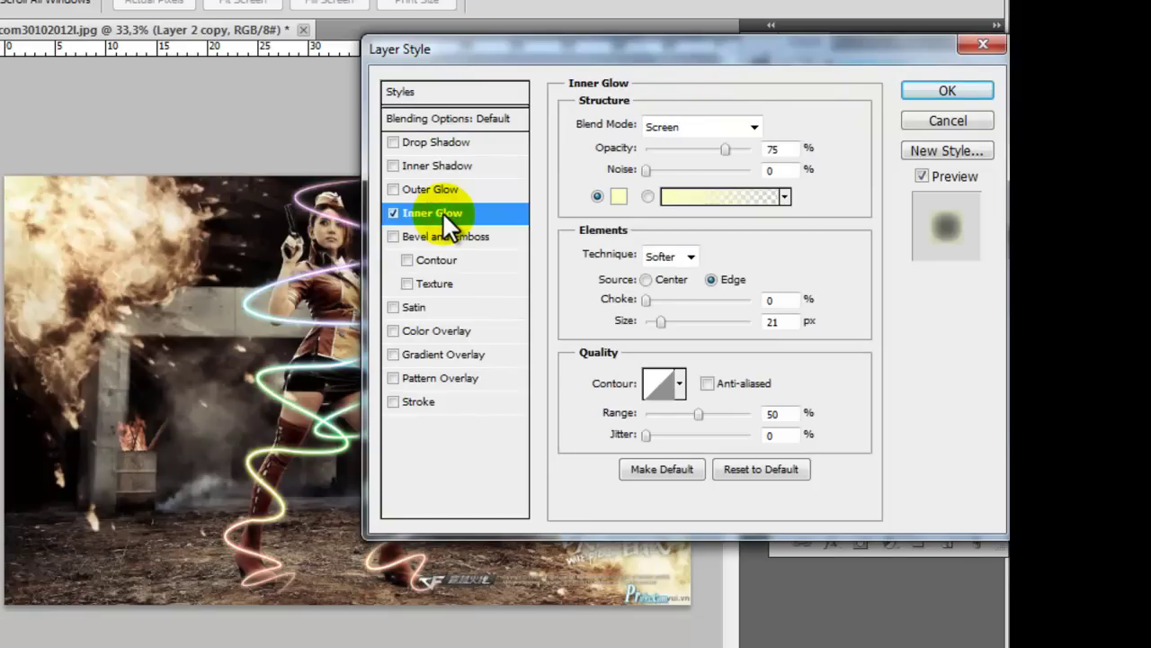
click(619, 198)
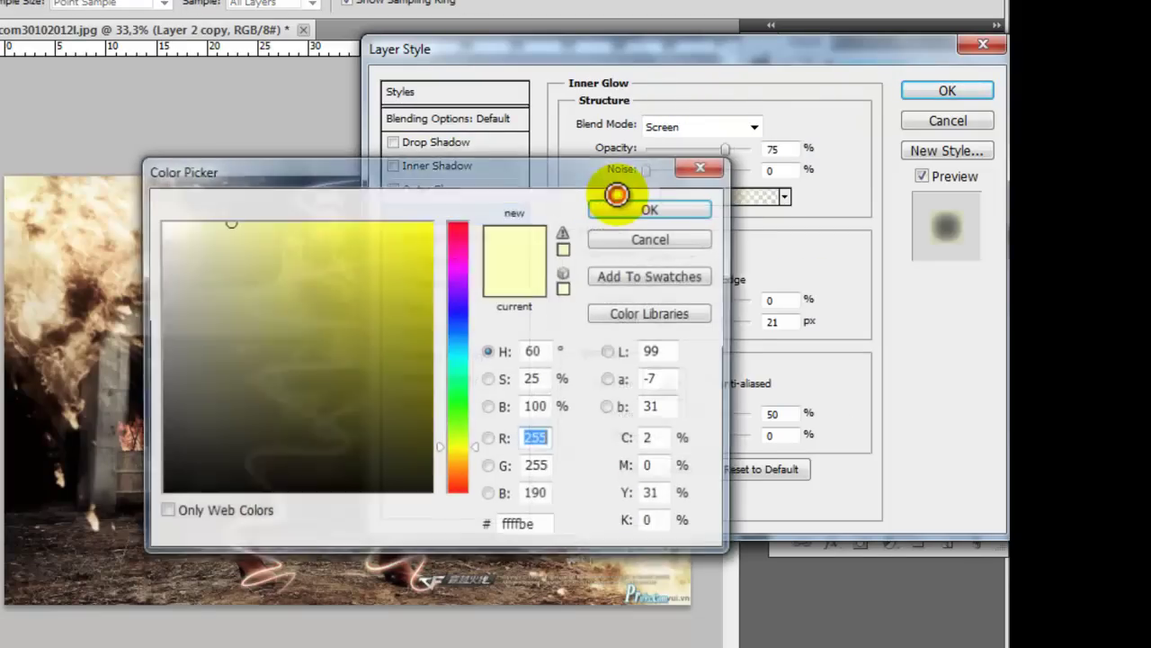
click(159, 221)
drag(159, 221, 158, 220)
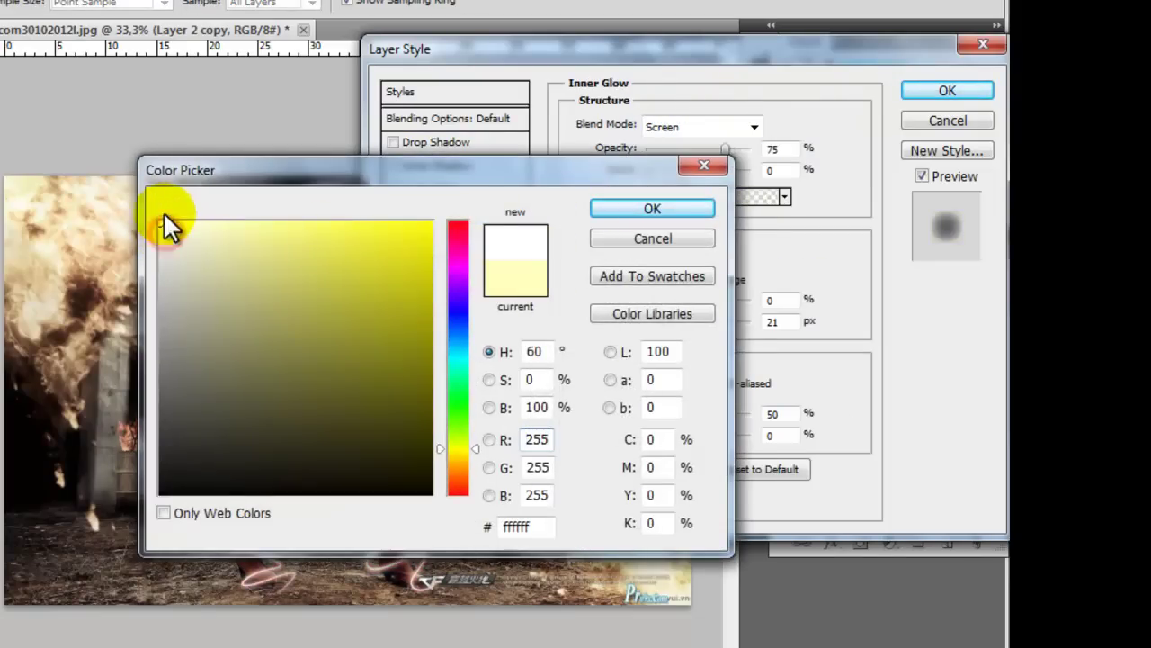
click(617, 206)
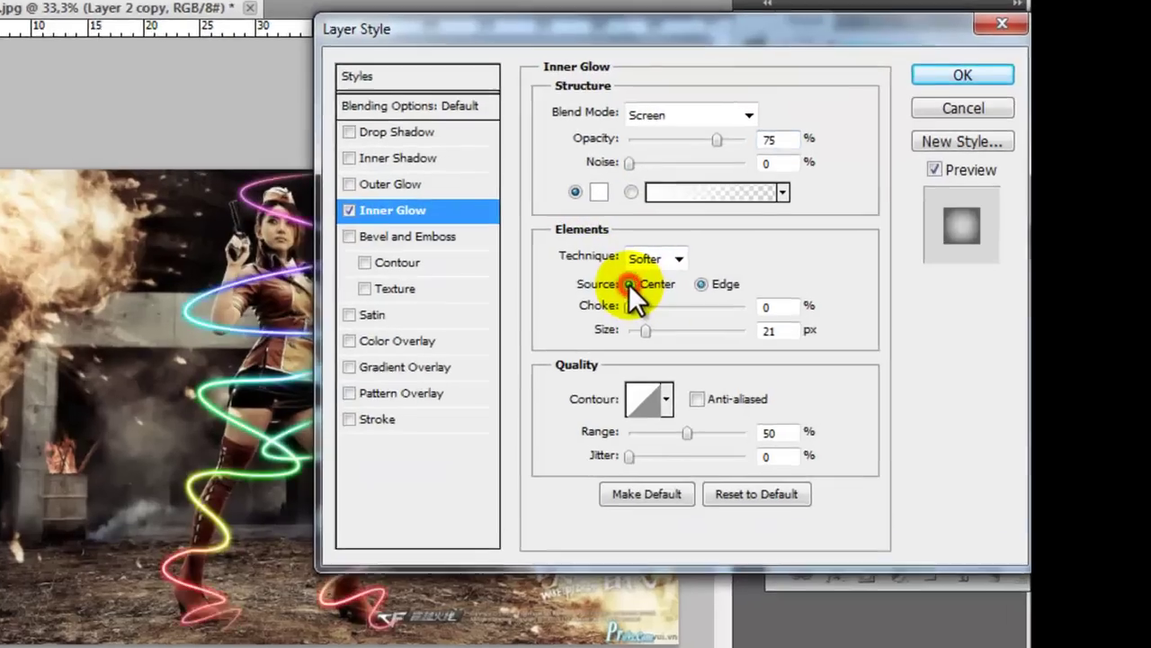
click(645, 278)
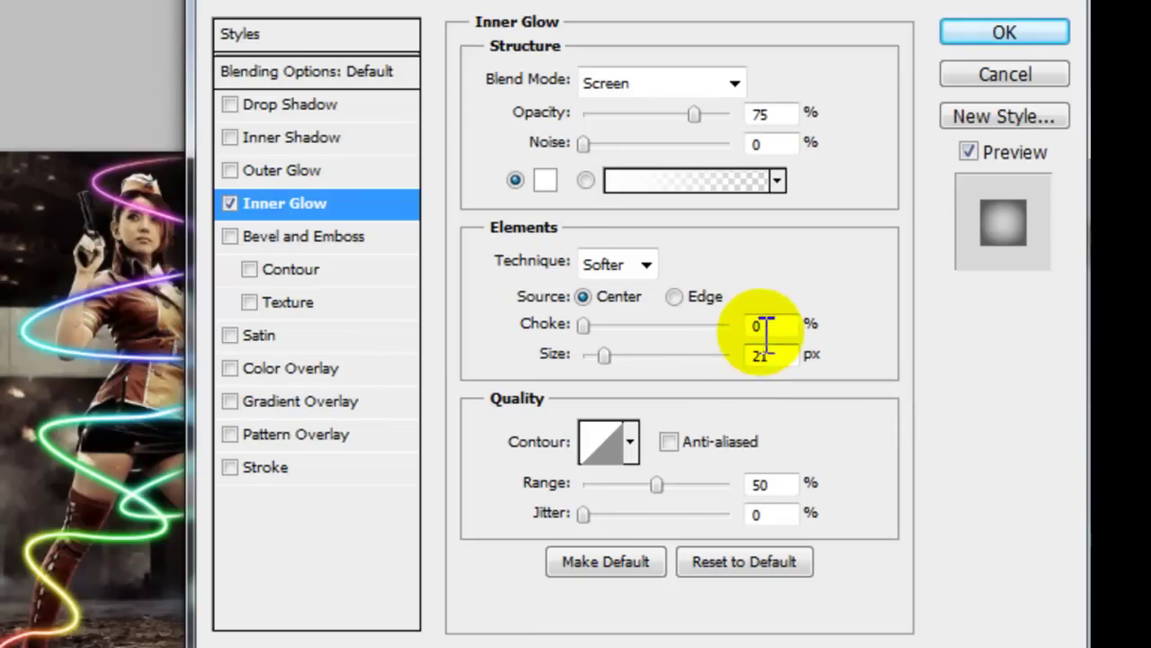
click(758, 324)
text(3)
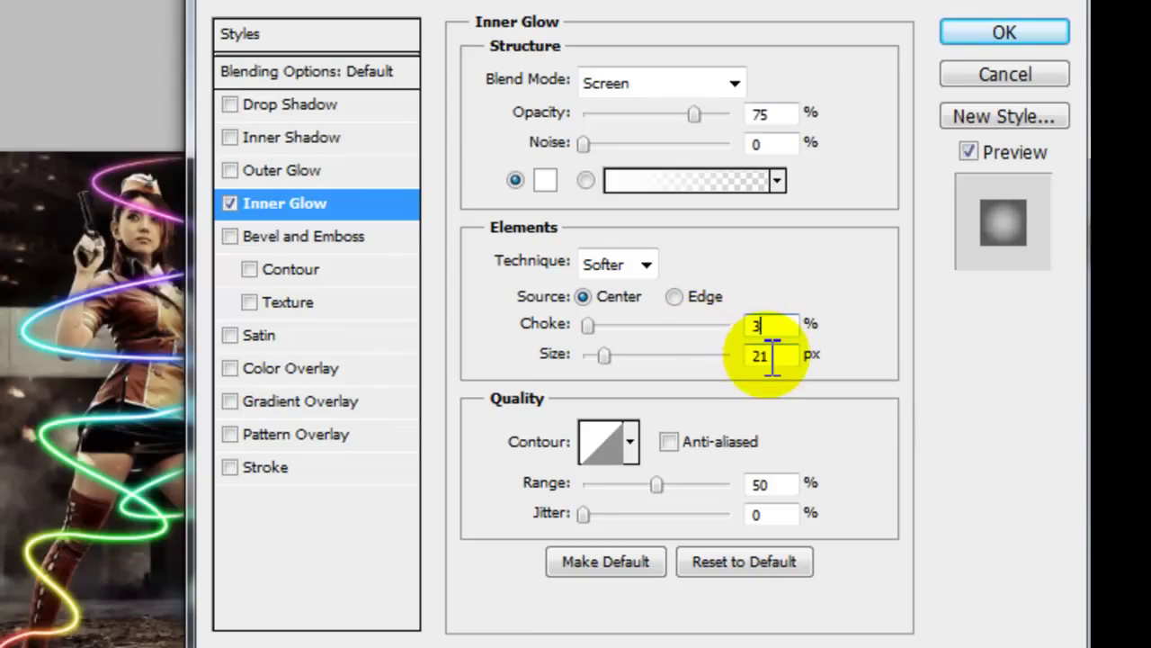
click(766, 354)
text(3)
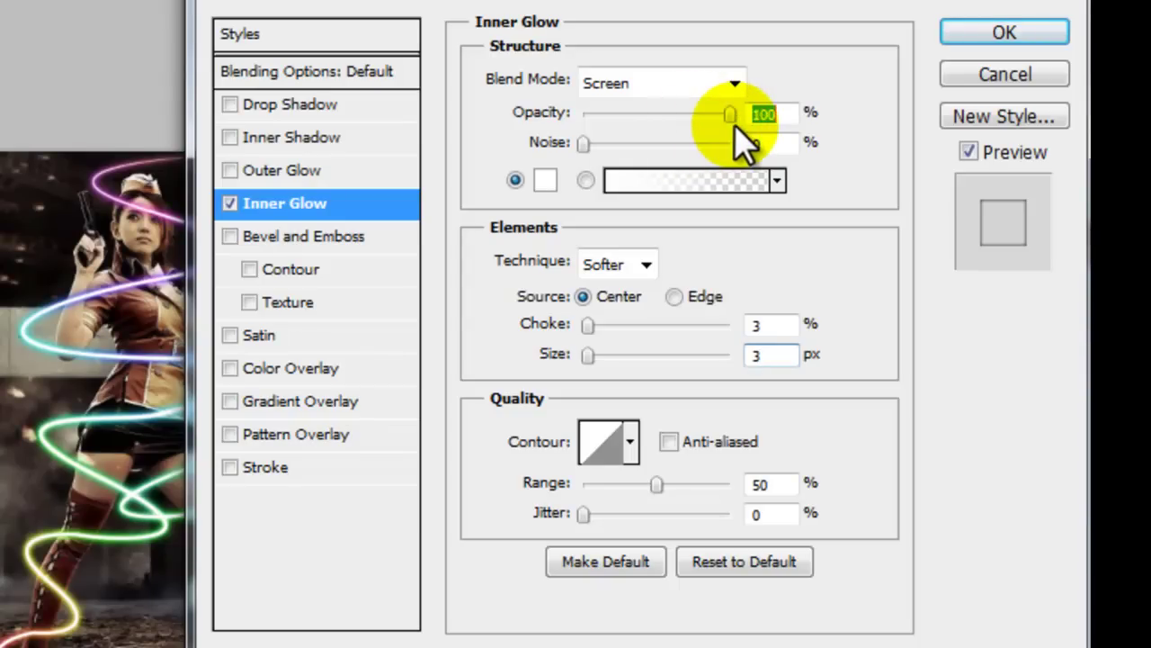
drag(693, 114, 758, 147)
click(994, 34)
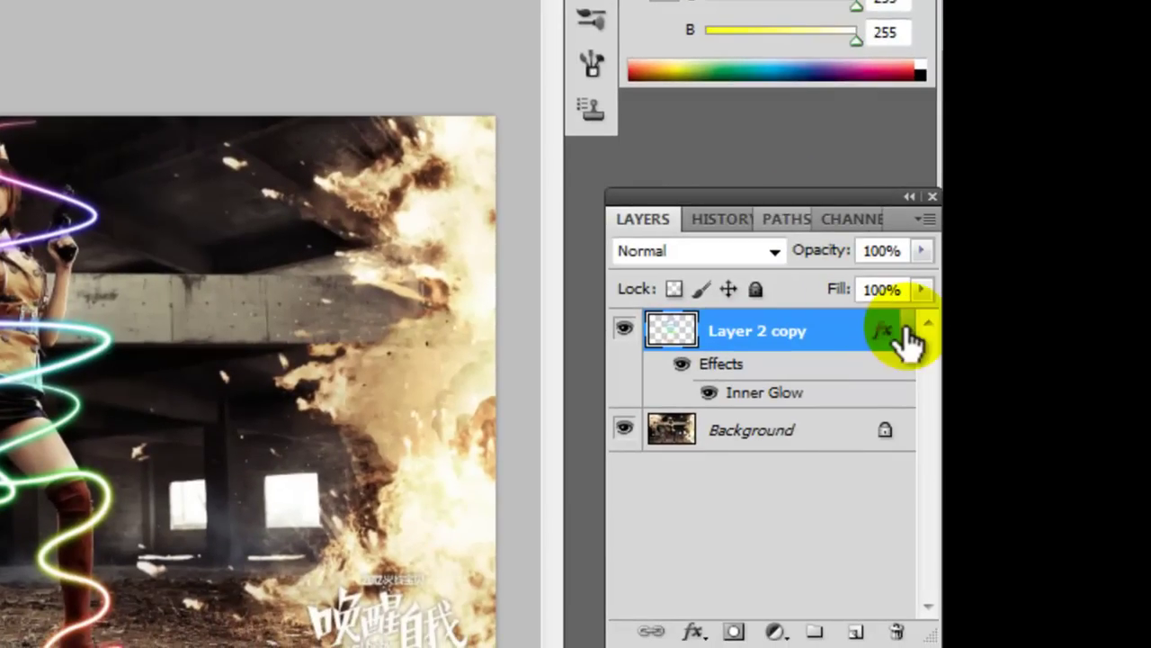
Lower Layer 2 copy's opacity to 54% in the Layers panel
click(907, 329)
click(919, 252)
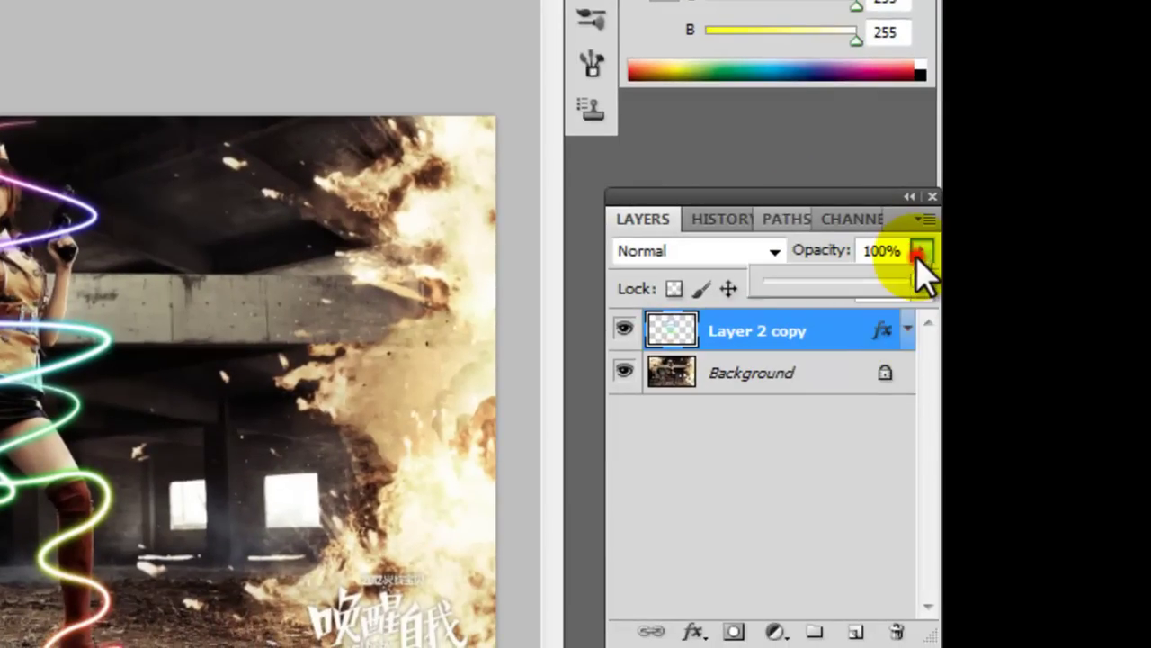
mouse_move(913, 281)
mouse_down()
mouse_move(844, 278)
mouse_move(828, 293)
mouse_move(838, 293)
mouse_up()
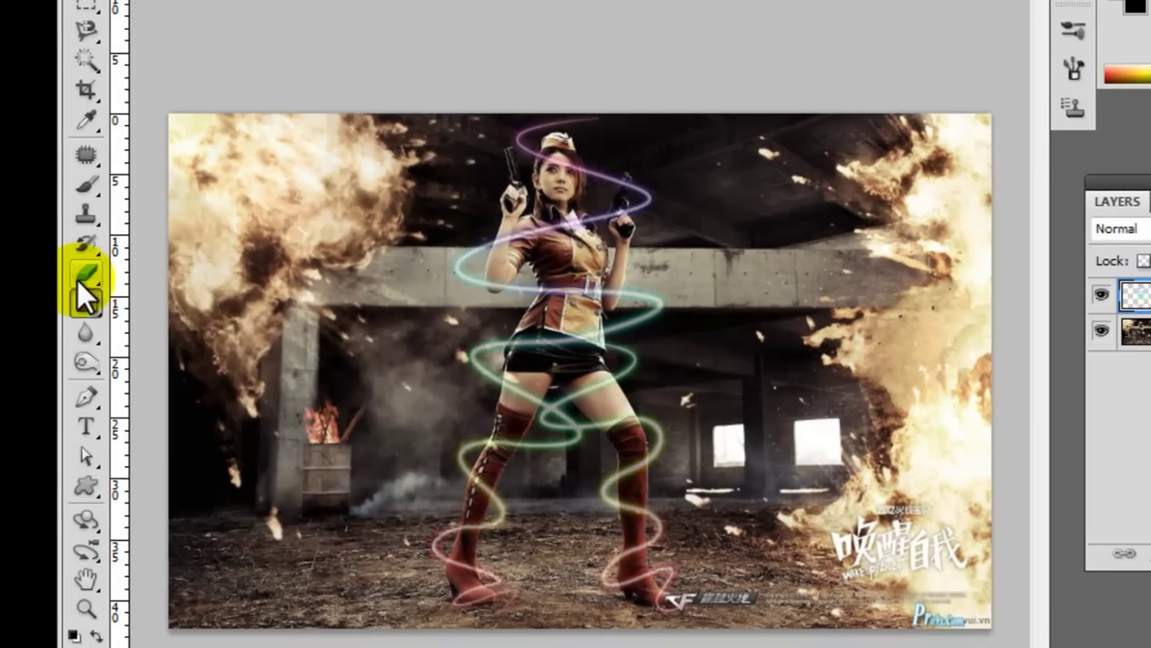
Switch to a soft round Eraser, zoom in on the woman, and erase the strand over her hat
click(86, 275)
mouse_move(477, 98)
mouse_down()
mouse_move(577, 335)
mouse_move(630, 329)
mouse_up()
mouse_move(699, 275)
mouse_down()
mouse_move(694, 257)
mouse_move(600, 259)
mouse_up()
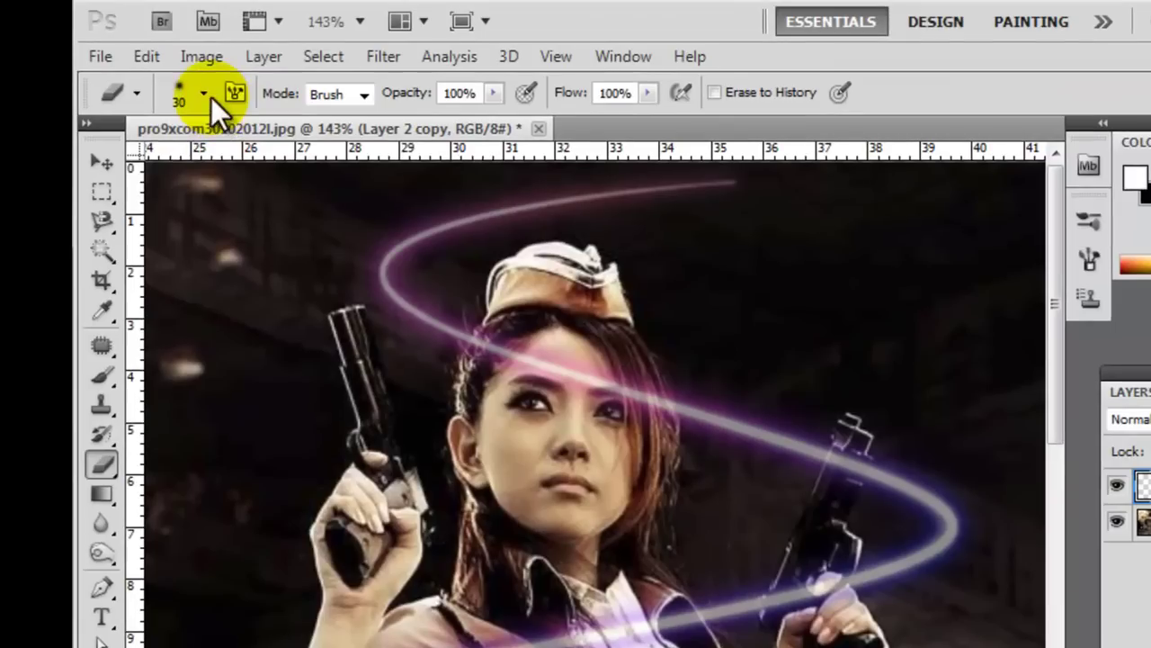
click(207, 94)
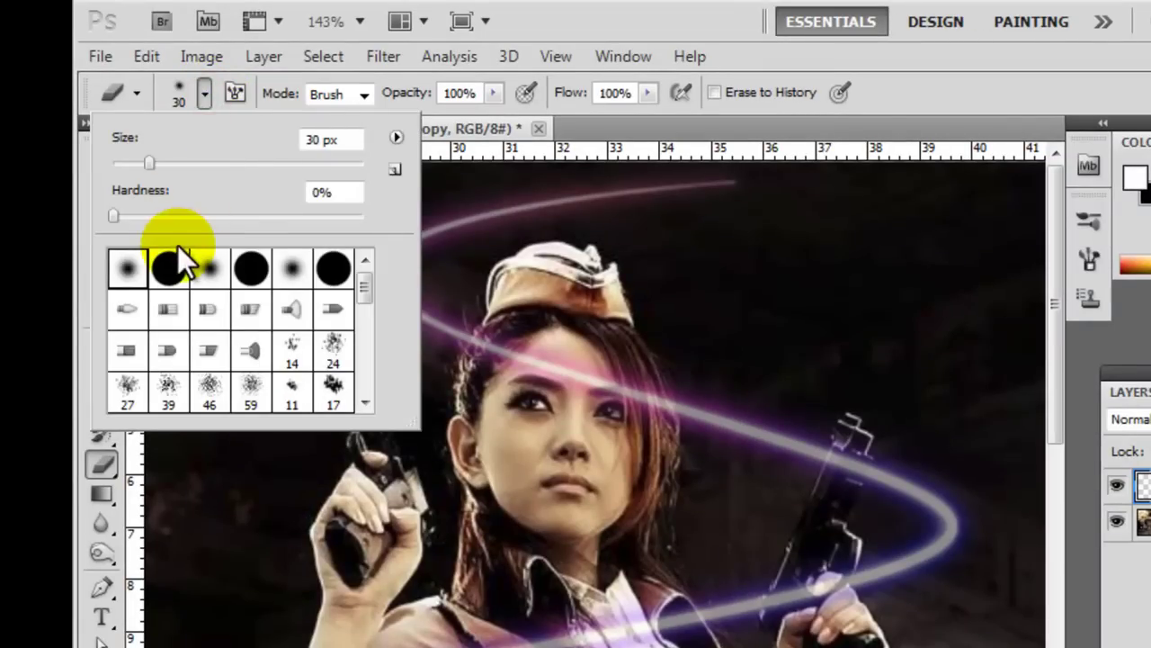
click(563, 16)
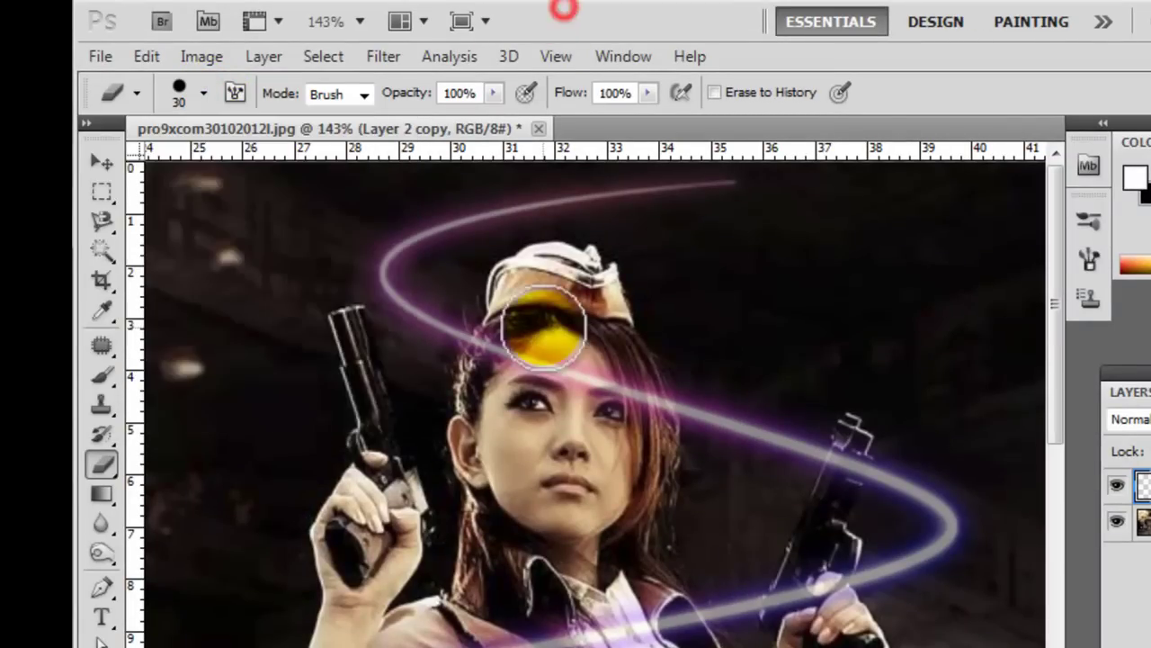
click(524, 351)
mouse_move(520, 350)
mouse_down()
mouse_move(490, 358)
mouse_move(500, 353)
mouse_up()
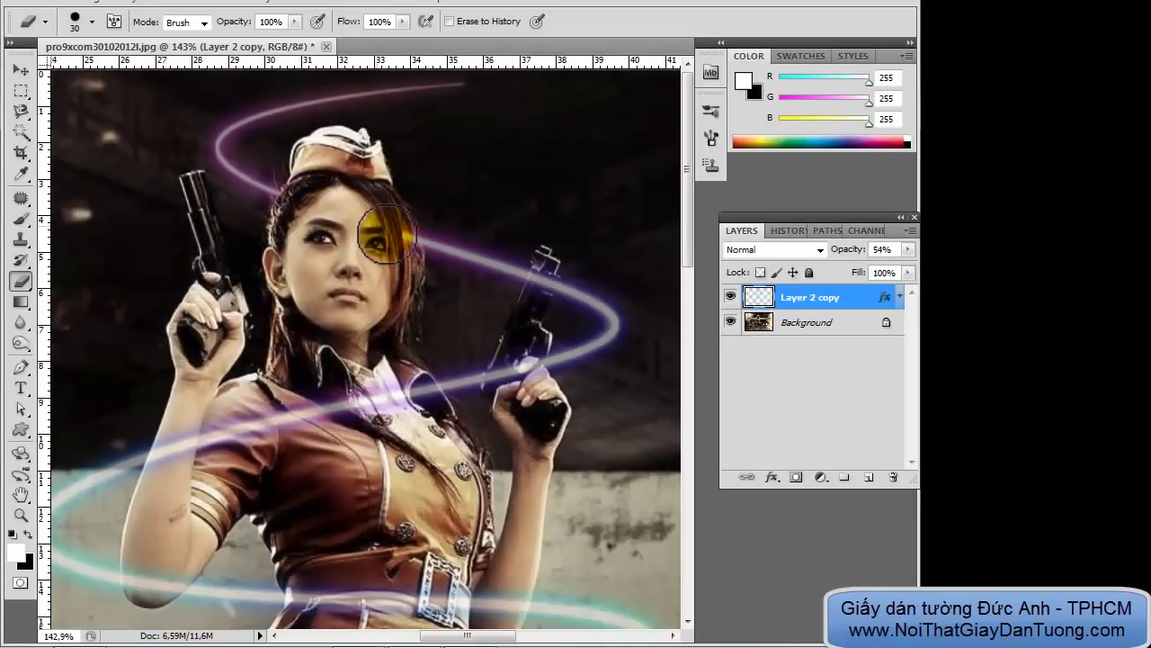
Erase the glow streak across the left-hand arm and the ring along the skirt belt
mouse_move(381, 452)
mouse_down()
mouse_move(368, 206)
mouse_move(433, 230)
mouse_up()
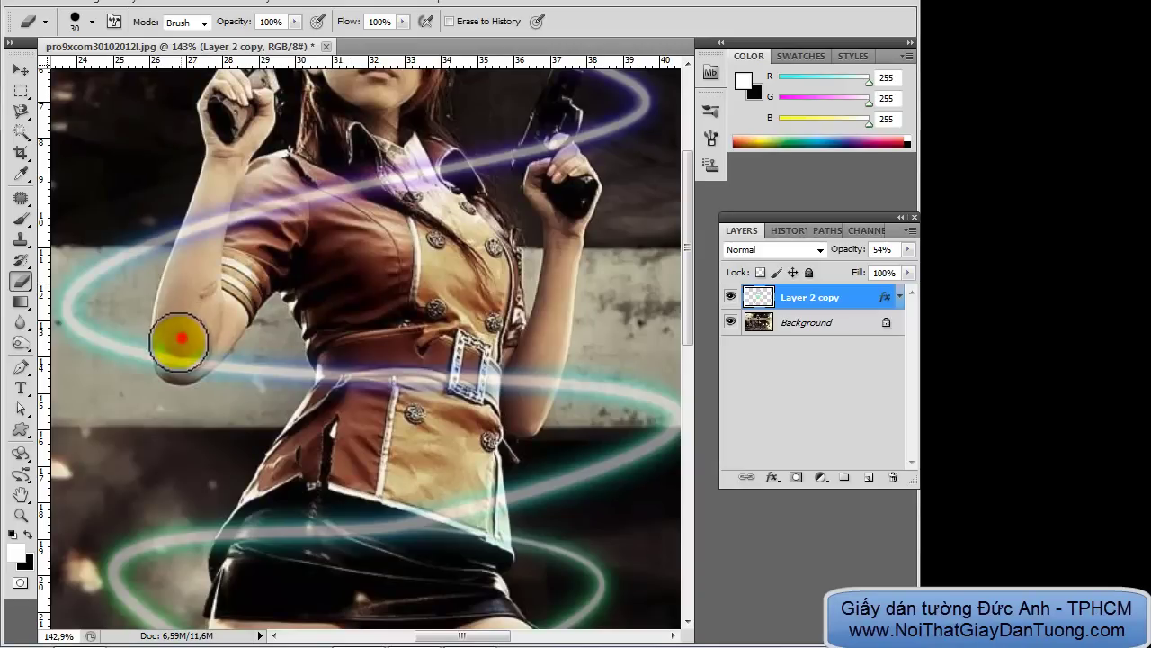
mouse_move(171, 347)
mouse_down()
mouse_move(209, 341)
mouse_move(335, 374)
mouse_move(530, 376)
mouse_up()
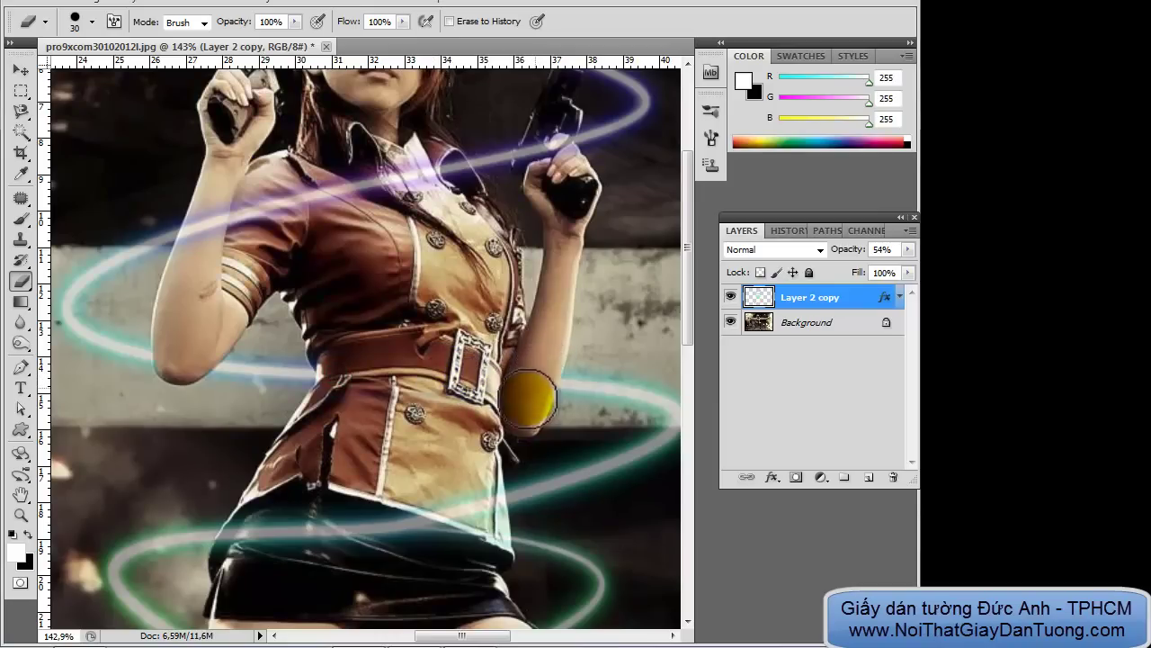
mouse_move(404, 212)
mouse_down()
mouse_move(407, 322)
mouse_move(386, 206)
mouse_up()
drag(409, 621, 404, 386)
drag(466, 272, 409, 284)
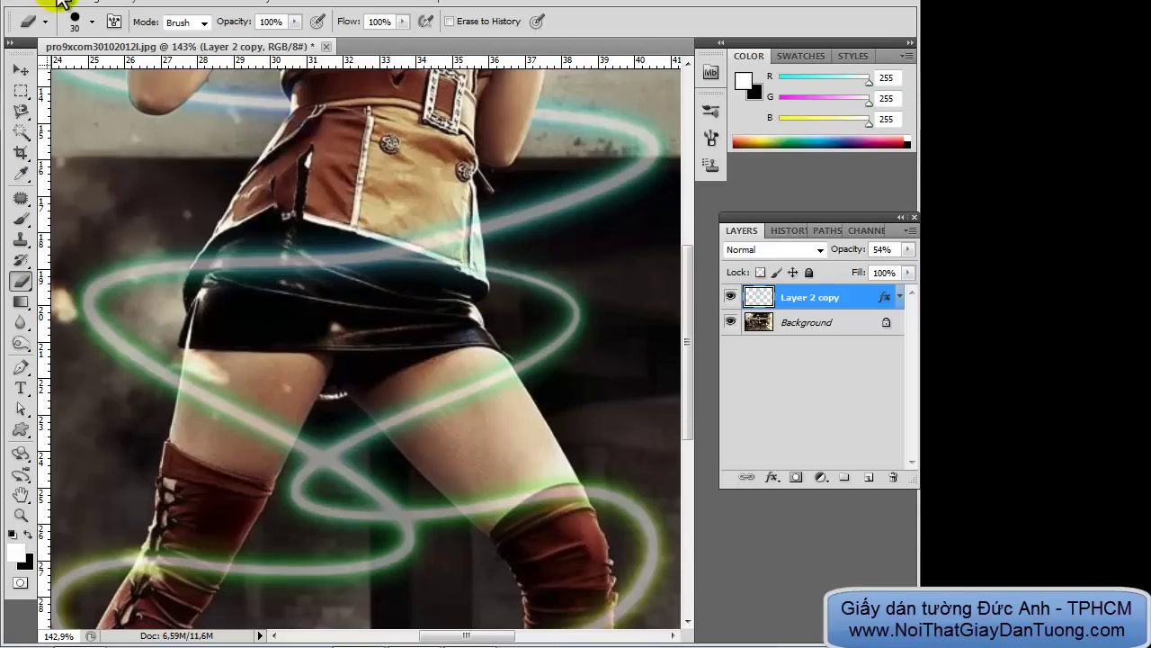
click(86, 21)
click(62, 141)
Erase the glow ring at the skirt waist and reselect the first soft round eraser tip
key(Return)
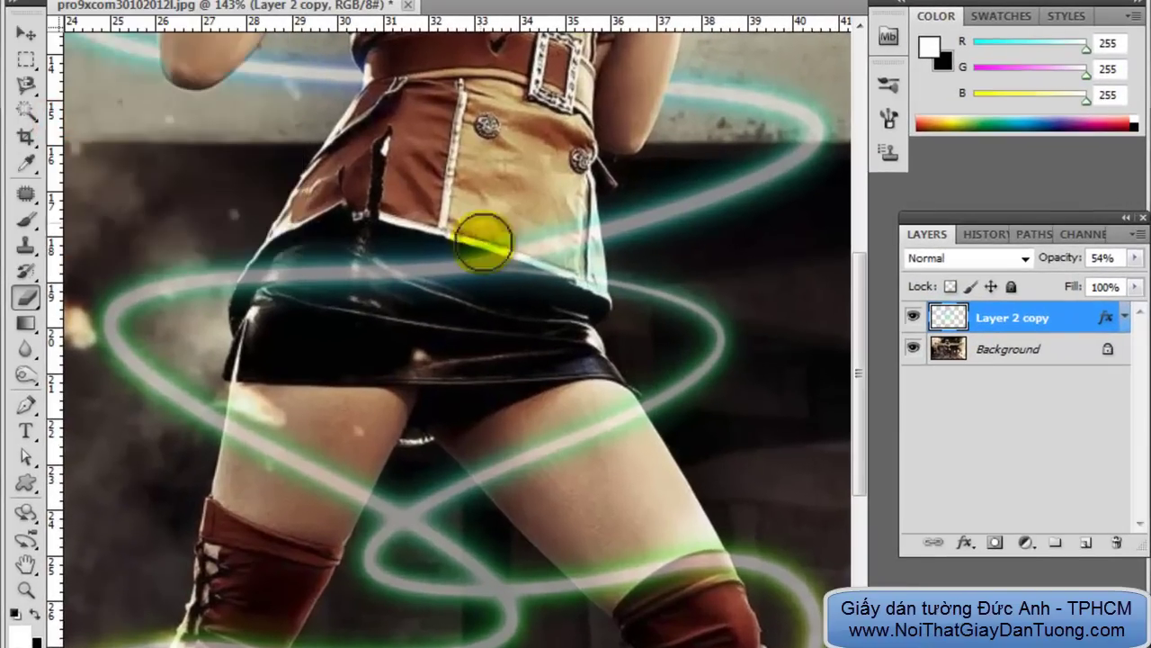
mouse_move(585, 275)
mouse_down()
mouse_move(578, 288)
mouse_move(565, 270)
mouse_move(513, 297)
mouse_up()
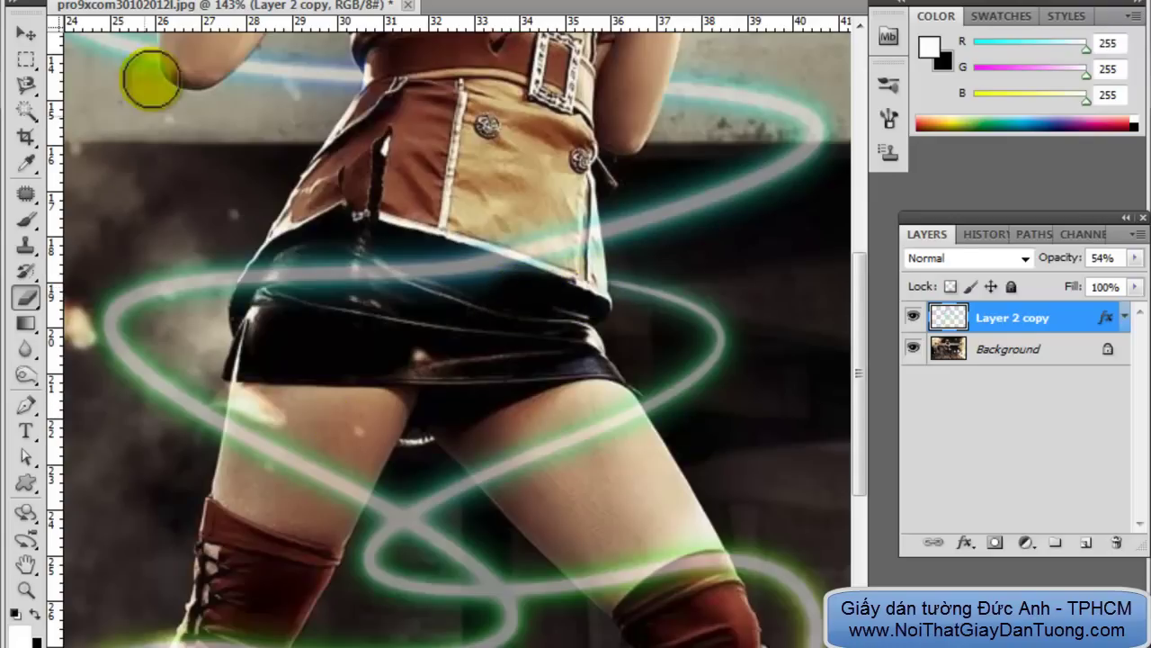
right_click(85, 121)
click(82, 123)
key(Return)
Erase the strands crossing the left thigh, boot lacing, ankle, foot and heel
mouse_move(437, 398)
mouse_down()
mouse_move(464, 355)
mouse_move(513, 203)
mouse_up()
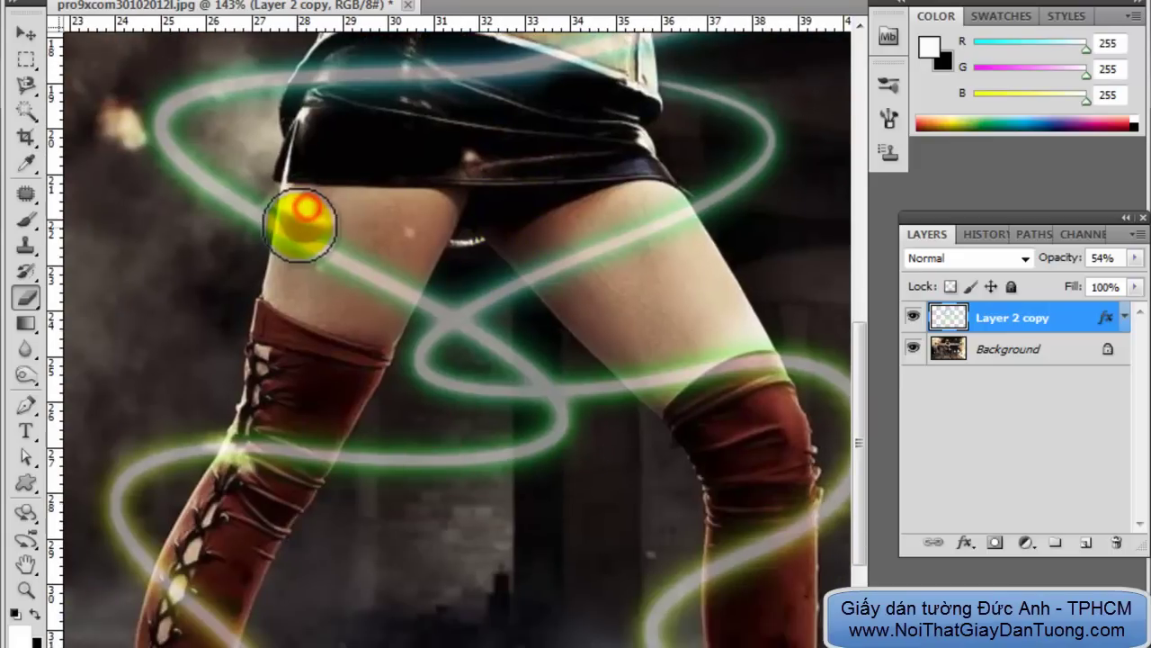
mouse_move(303, 220)
mouse_down()
mouse_move(303, 264)
mouse_move(350, 243)
mouse_move(375, 275)
mouse_move(398, 273)
mouse_up()
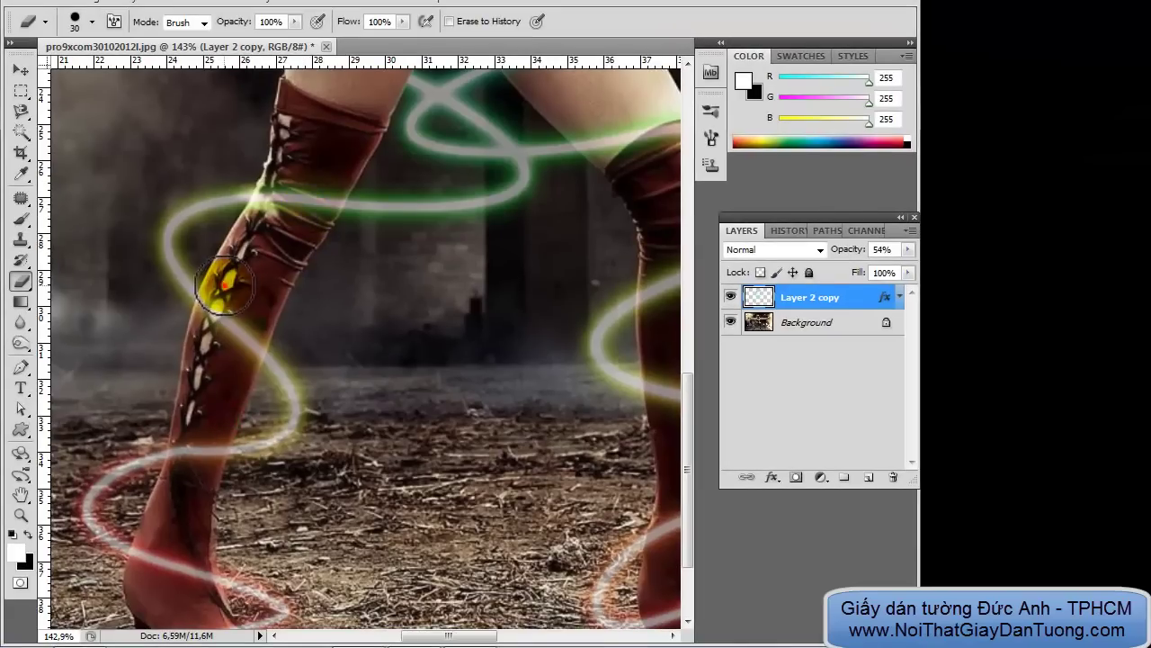
drag(223, 284, 241, 346)
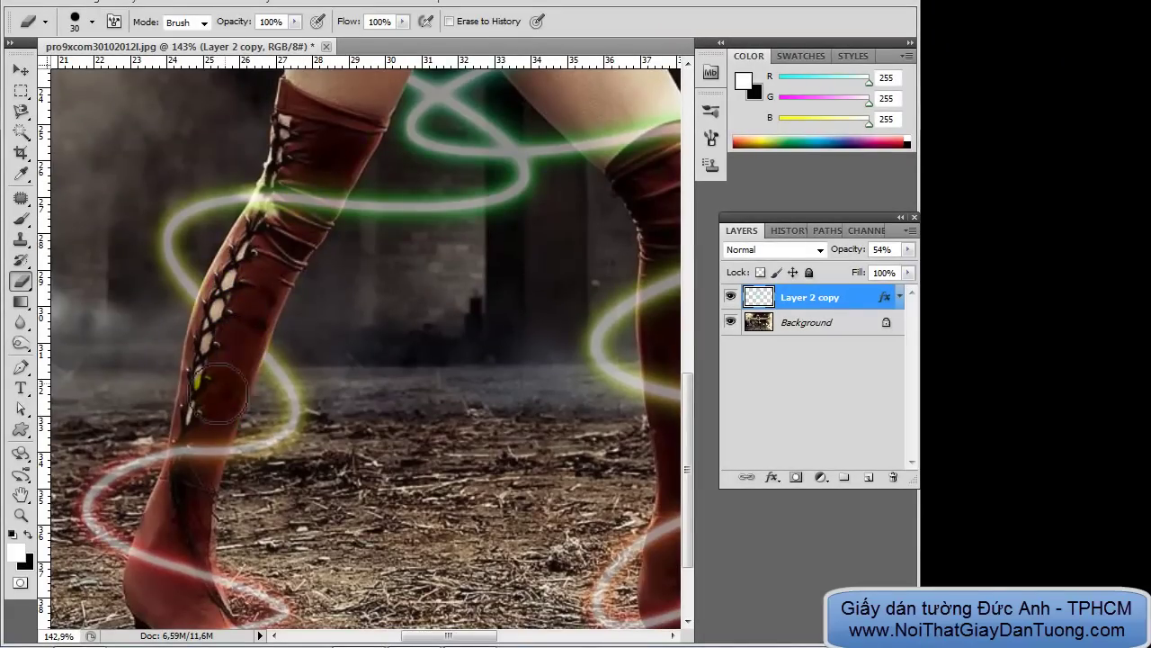
drag(226, 437, 254, 231)
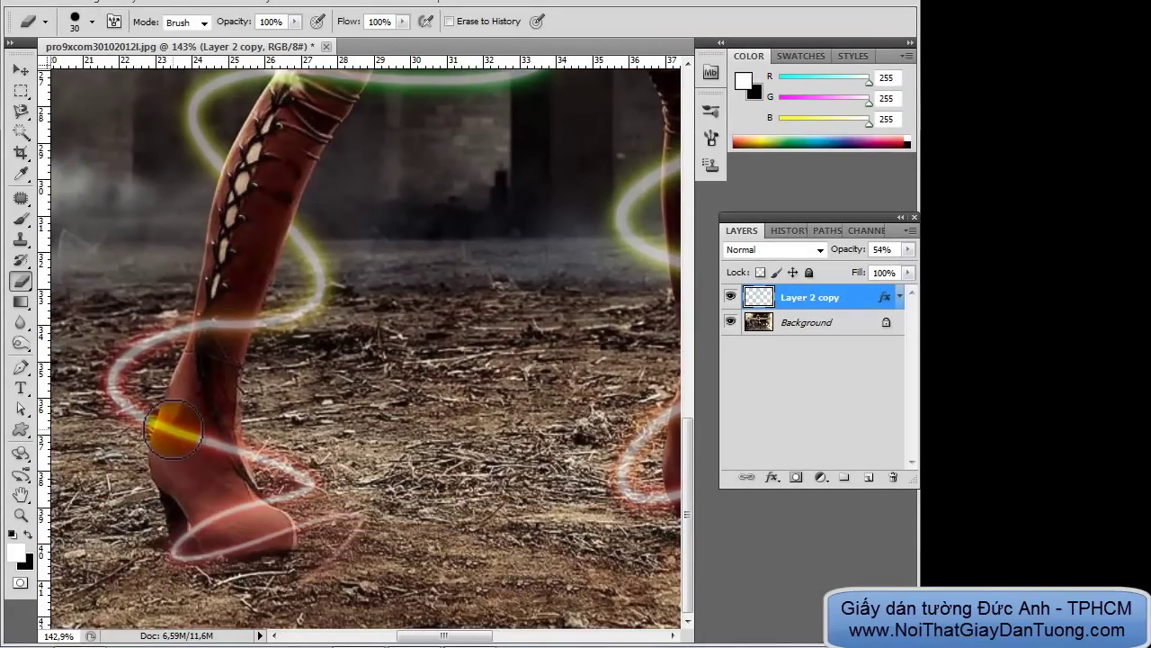
drag(173, 428, 203, 443)
drag(218, 514, 275, 534)
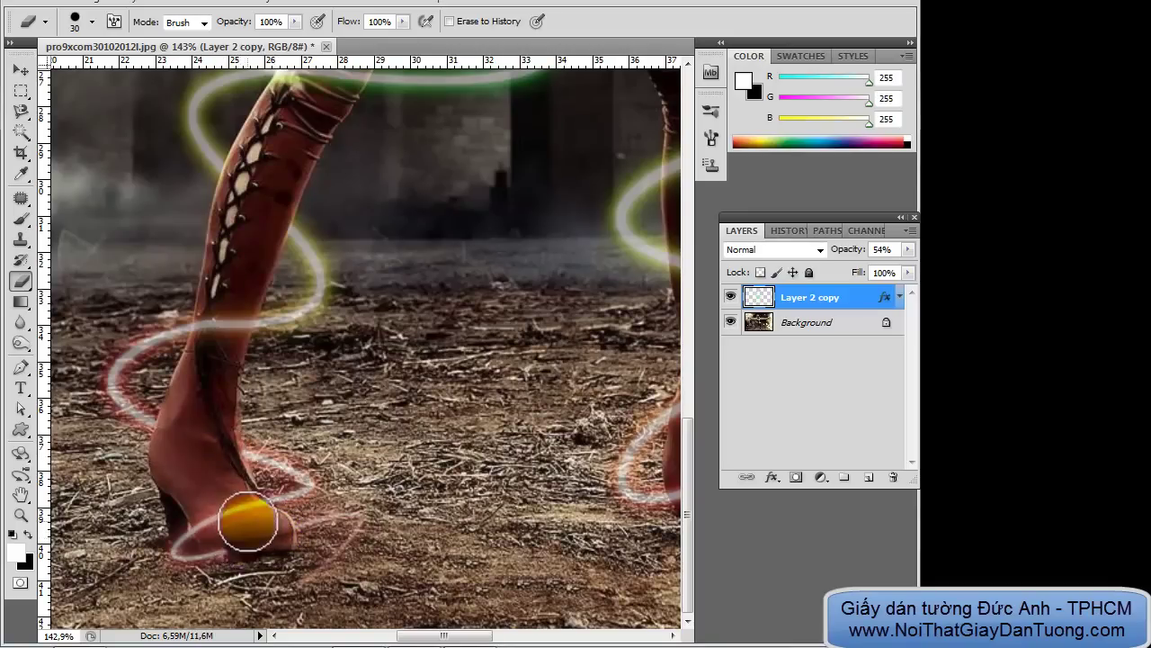
drag(240, 537, 241, 534)
right_click(241, 534)
Shrink the eraser to 17 px, pan to the right leg, then resize it to 24 px
drag(339, 461, 334, 456)
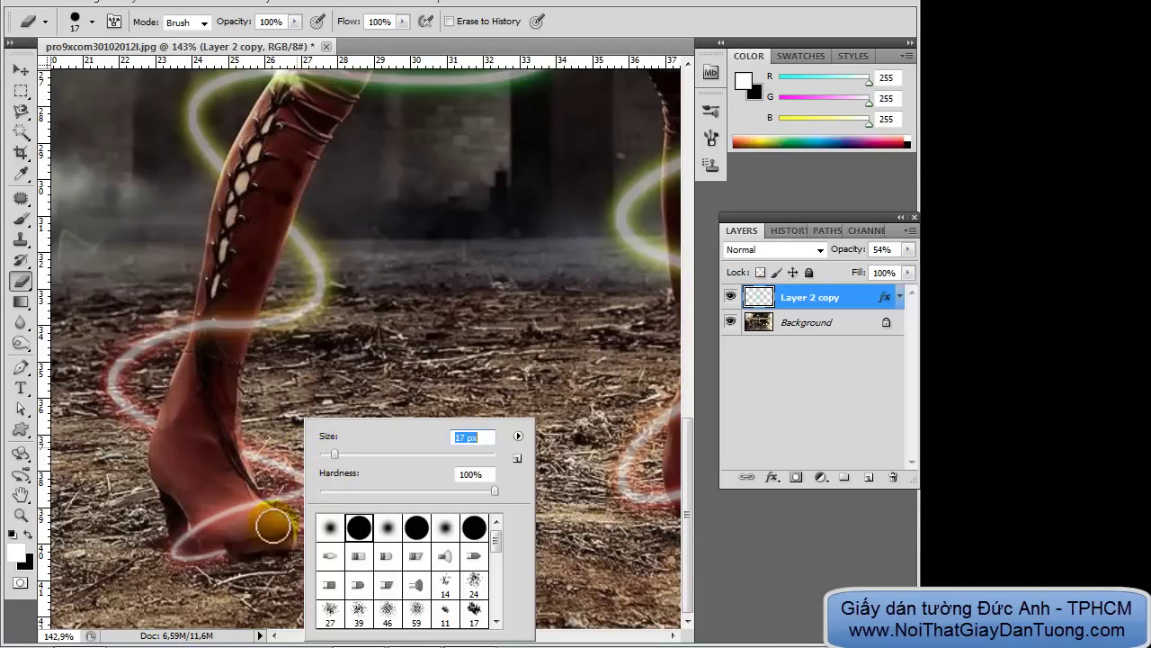
click(227, 544)
mouse_move(213, 543)
mouse_down()
mouse_move(475, 540)
mouse_move(489, 411)
mouse_move(597, 232)
mouse_move(527, 458)
mouse_move(557, 531)
mouse_up()
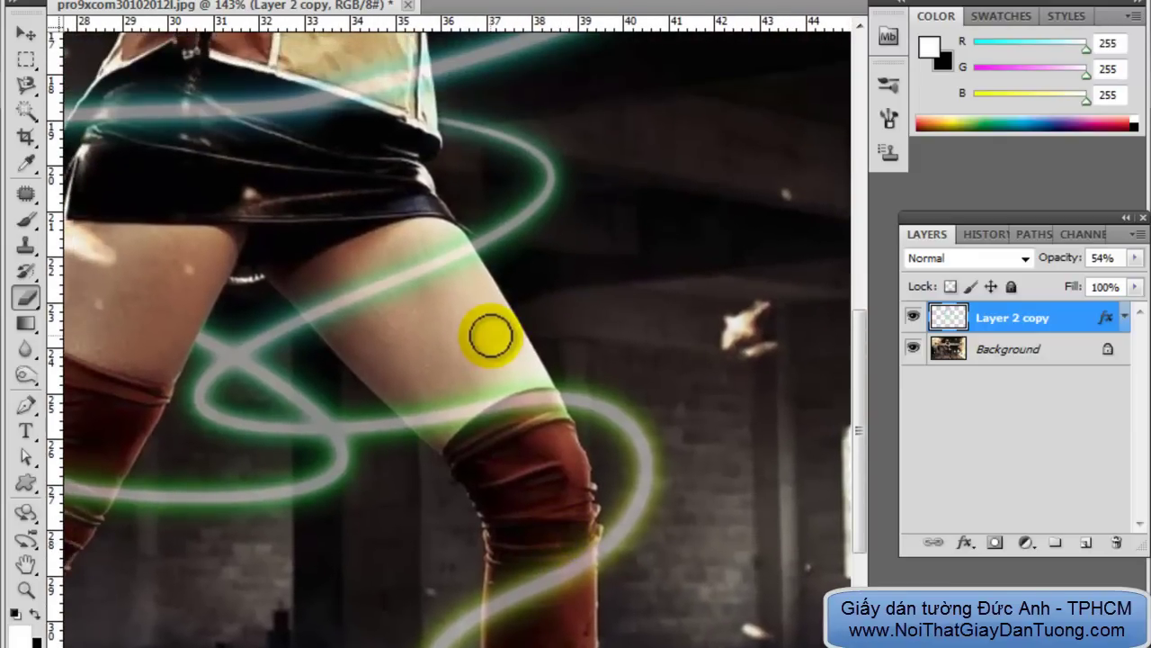
right_click(493, 335)
drag(553, 374, 545, 378)
click(476, 404)
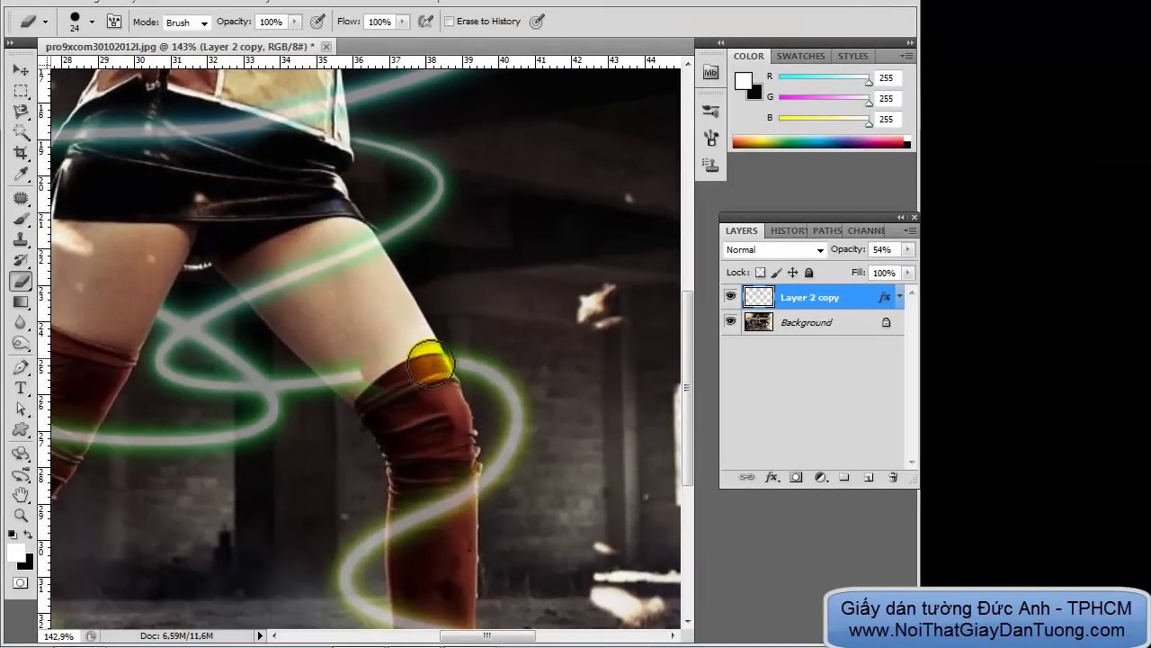
Erase the glow across the right stocking top near the knee, the lower leg and the boot ankle
mouse_move(389, 387)
mouse_down()
mouse_move(341, 372)
mouse_move(393, 339)
mouse_move(315, 333)
mouse_move(385, 360)
mouse_move(430, 426)
mouse_move(437, 257)
mouse_up()
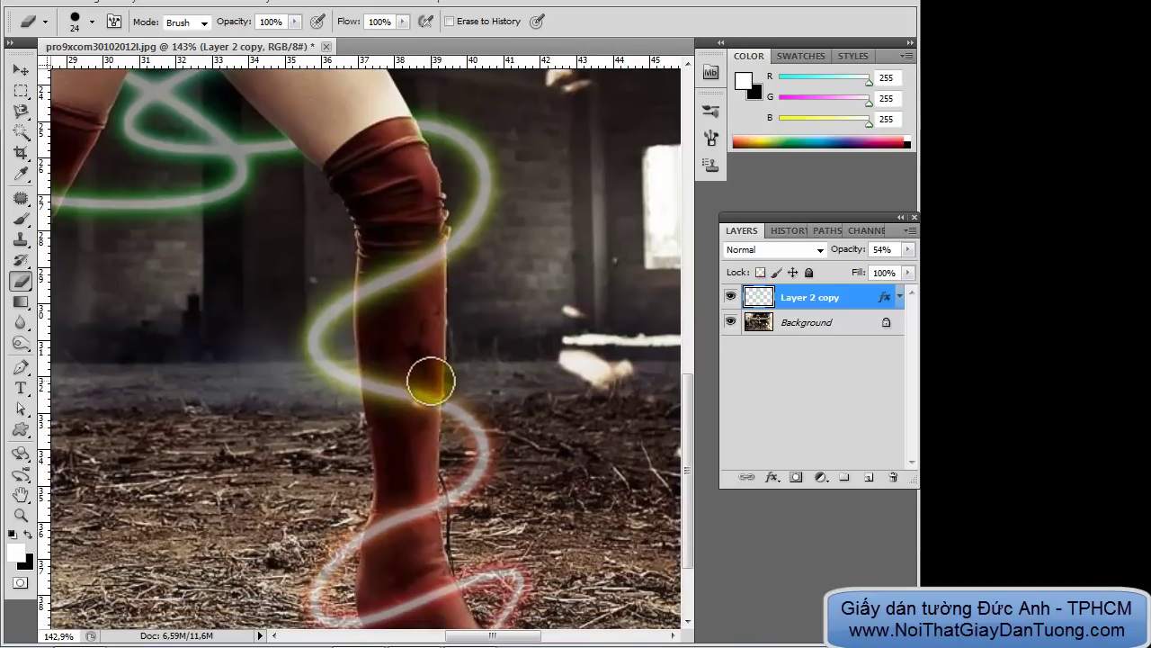
drag(424, 387, 418, 421)
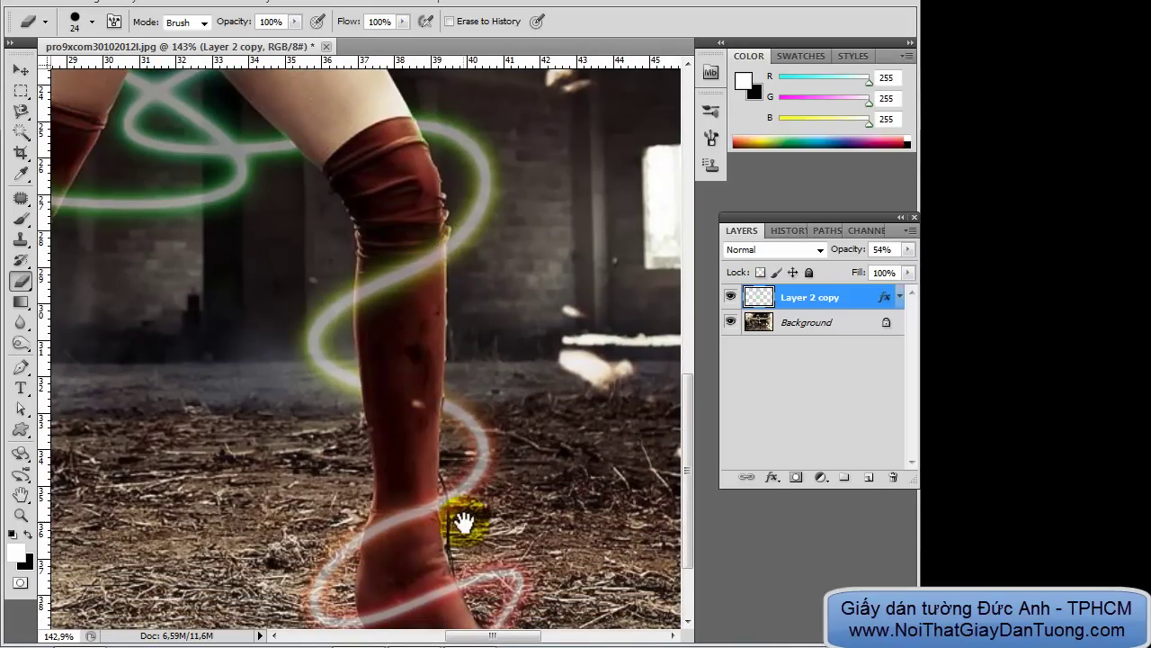
drag(455, 421, 410, 298)
mouse_move(331, 491)
mouse_down()
mouse_move(381, 437)
mouse_move(393, 468)
mouse_move(379, 464)
mouse_up()
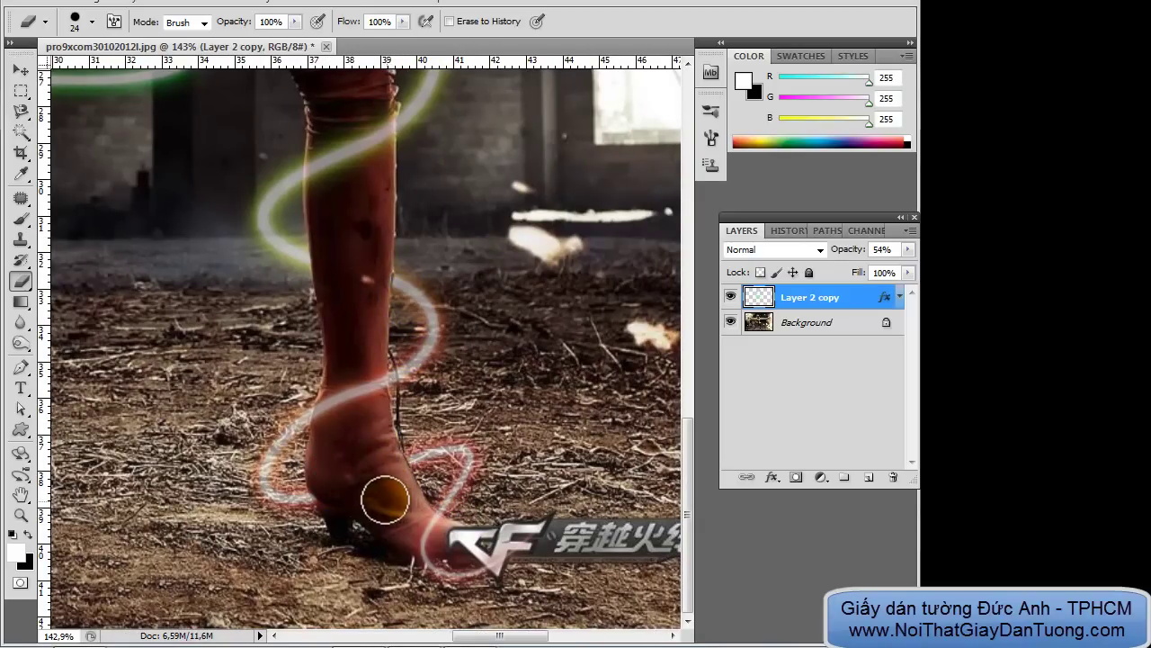
Zoom out to 33.3% to view the entire finished composition
scroll(513, 442, down, 3)
scroll(471, 416, down, 2)
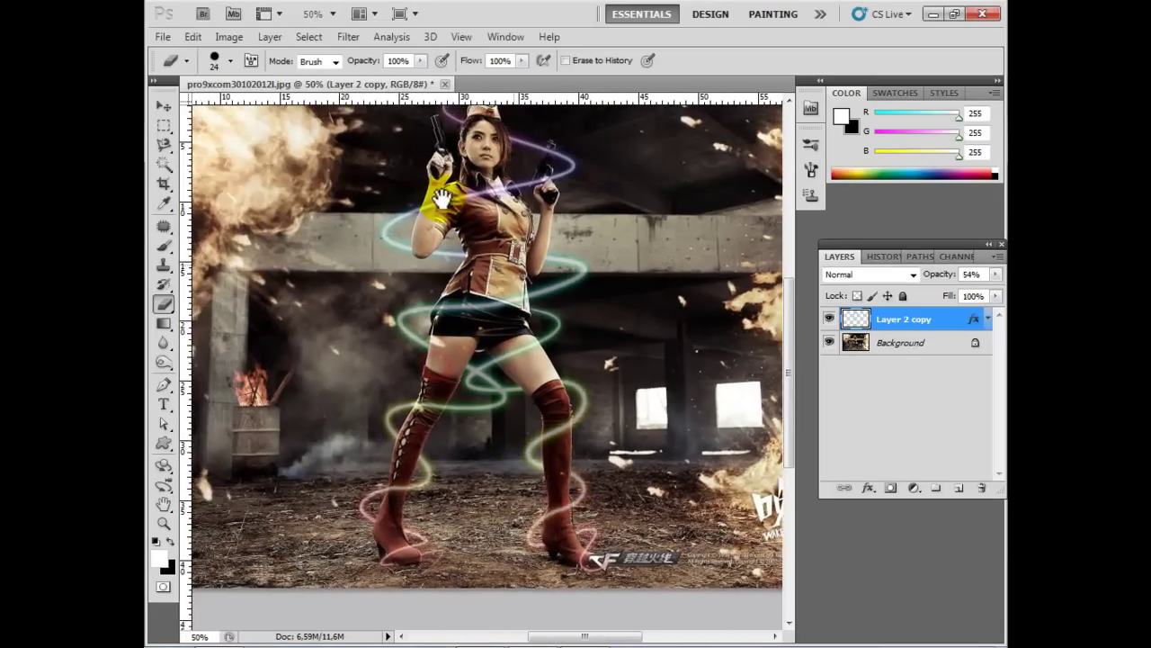
scroll(518, 279, down, 1)
scroll(508, 282, up, 1)
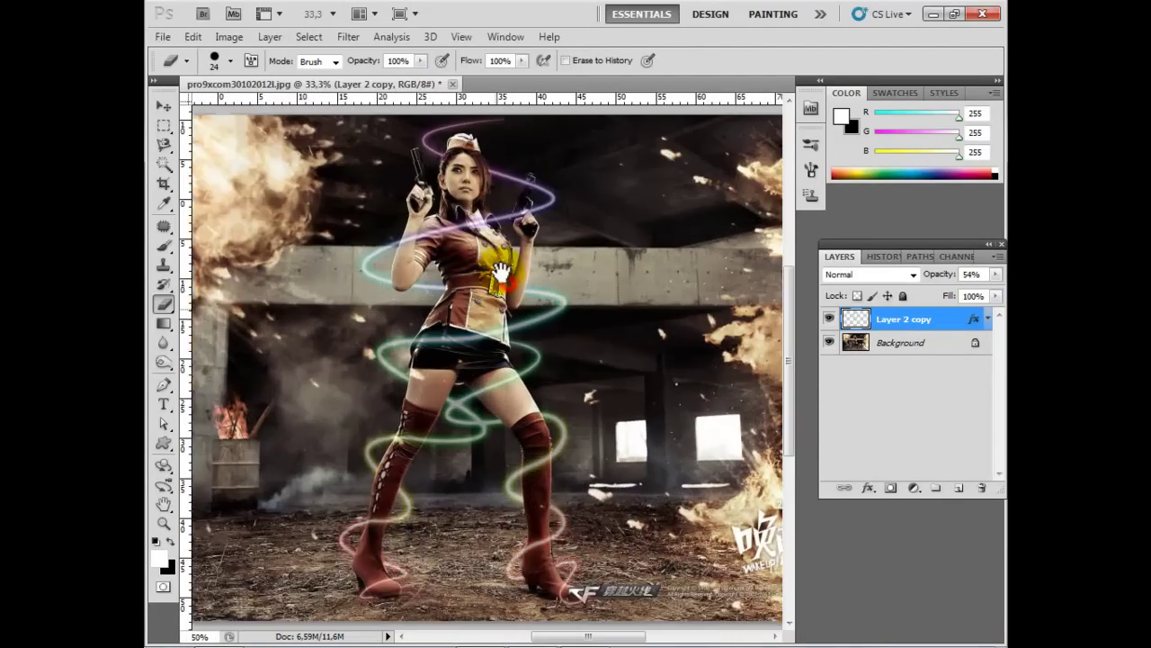